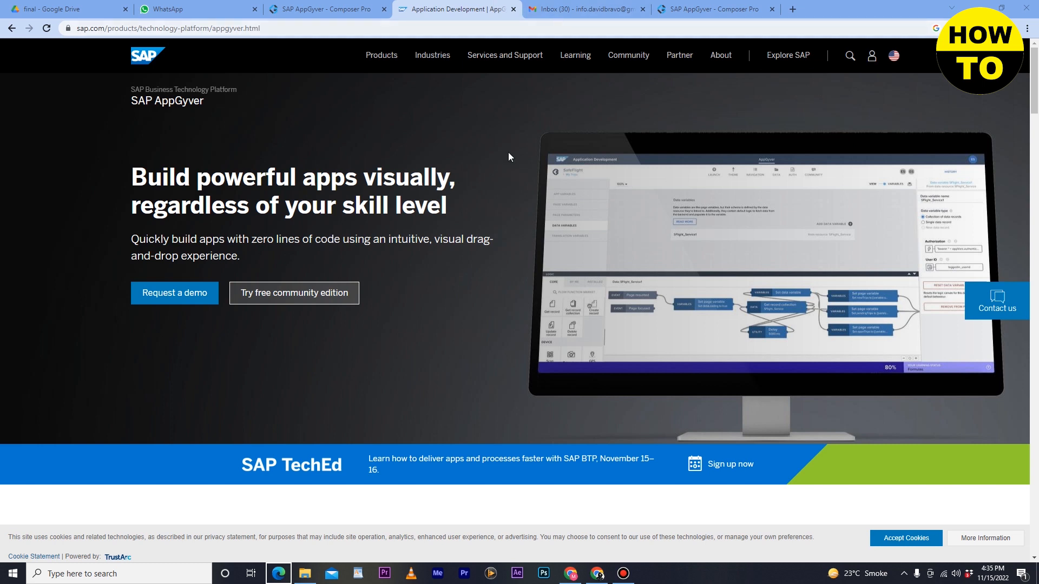
Bring up the prefilled SAP AppGyver Composer Pro sign-up form and complete its "I'm not a robot" verification.
{"action": "left_click", "coordinate": [332, 9]}
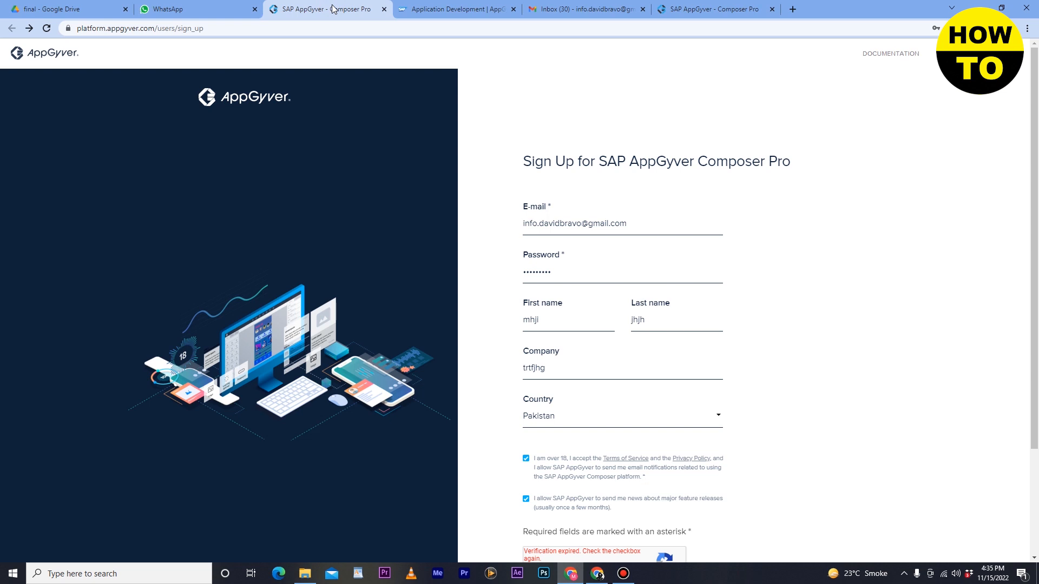
{"action": "left_click", "coordinate": [661, 220]}
{"action": "scroll", "coordinate": [552, 363], "scroll_direction": "down", "scroll_amount": 1}
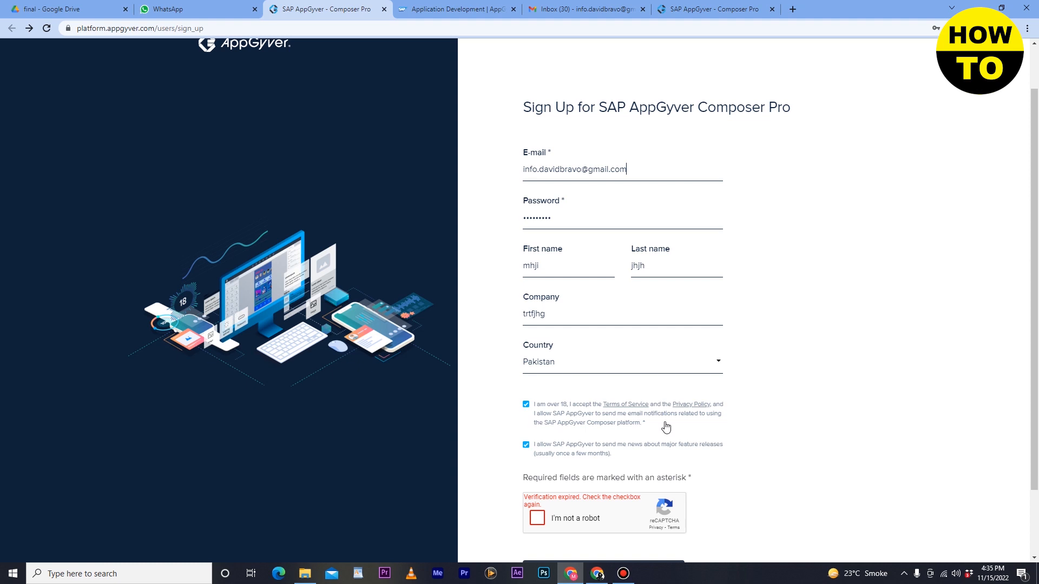
{"action": "scroll", "coordinate": [666, 427], "scroll_direction": "down", "scroll_amount": 1}
{"action": "left_click", "coordinate": [537, 464]}
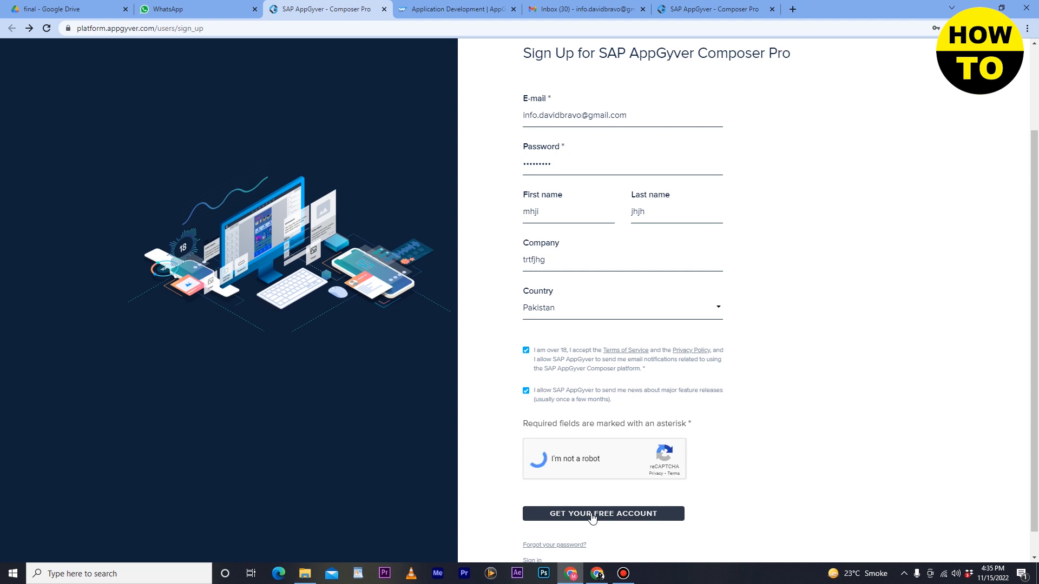
Switch to Gmail, open the "Welcome to AppGyver" e-mail and look through its contents.
{"action": "left_click", "coordinate": [555, 7]}
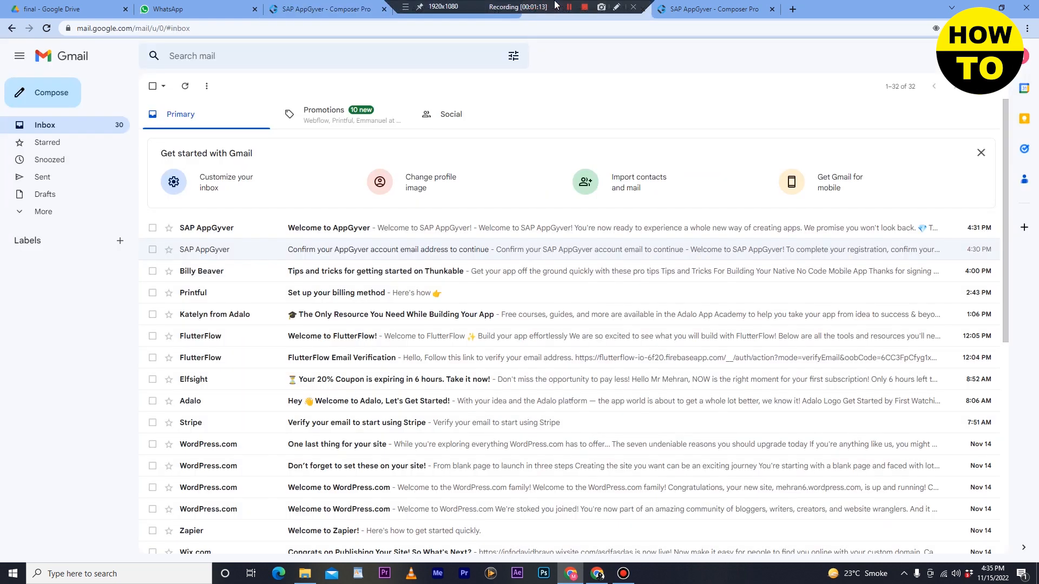
{"action": "left_click", "coordinate": [323, 227]}
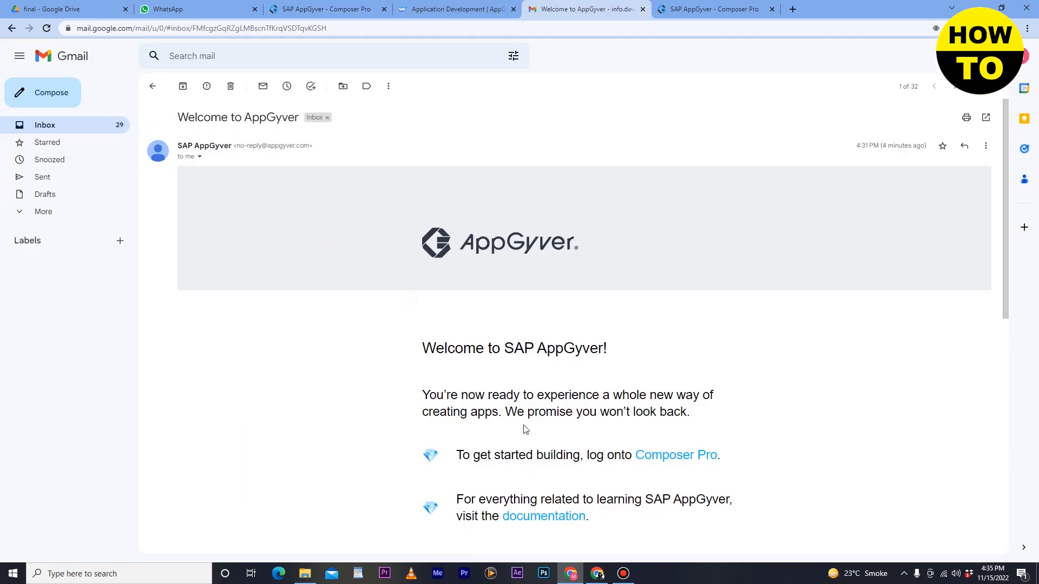
{"action": "scroll", "coordinate": [524, 429], "scroll_direction": "down", "scroll_amount": 7}
{"action": "scroll", "coordinate": [533, 397], "scroll_direction": "up", "scroll_amount": 5}
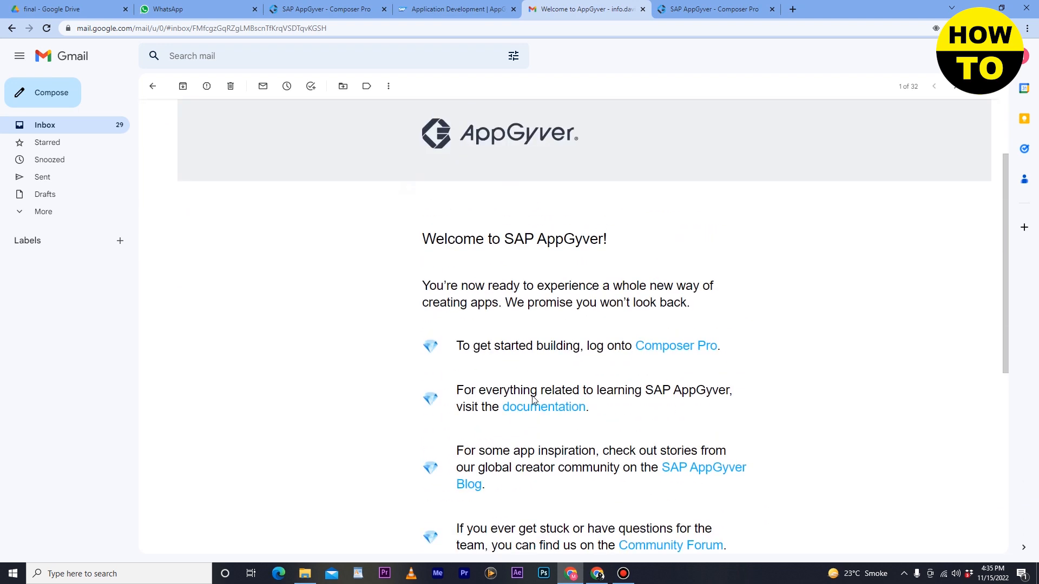
In the Composer Pro questionnaire, replace the organization name with a first name, choose setup for personal use, and continue.
{"action": "left_click", "coordinate": [705, 10]}
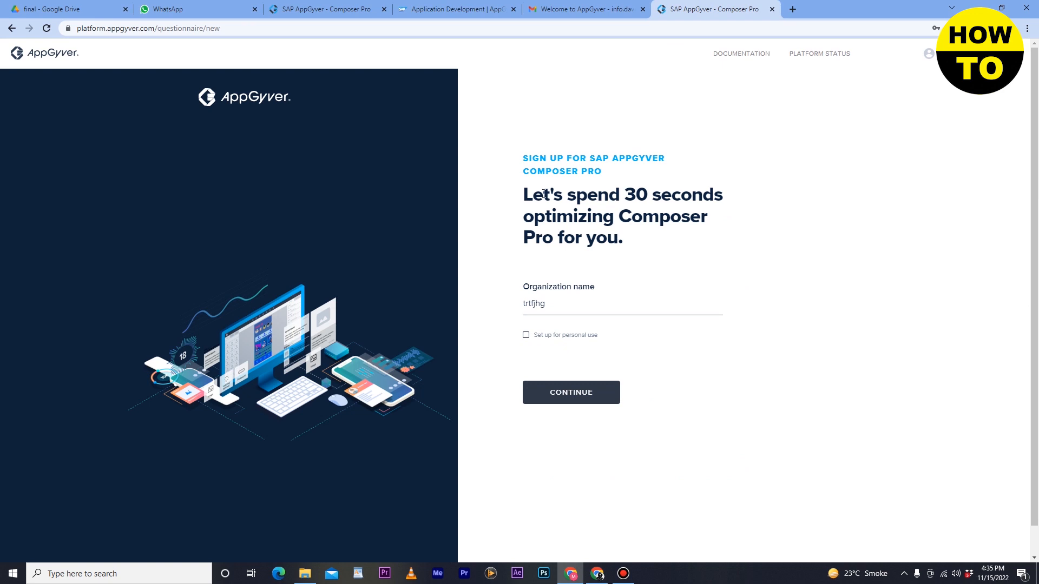
{"action": "double_click", "coordinate": [551, 298]}
{"action": "key", "text": "BackSpace"}
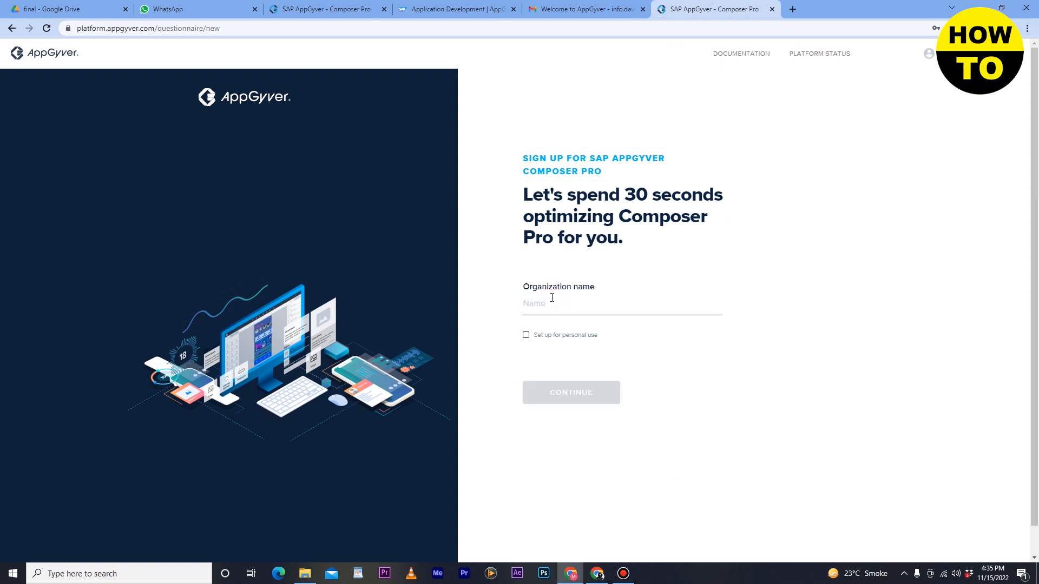
{"action": "type", "text": "meh"}
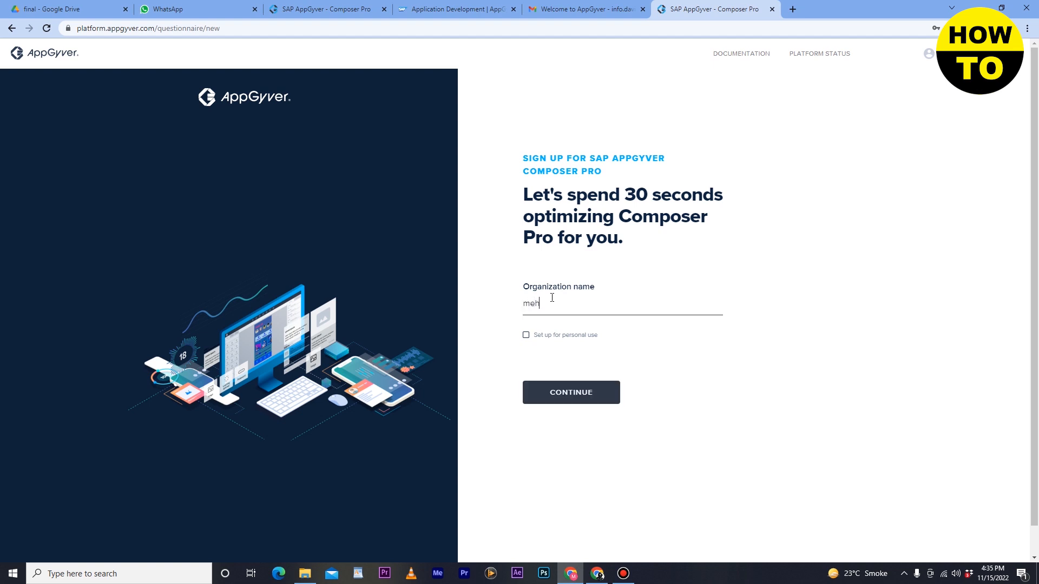
{"action": "type", "text": "ran"}
{"action": "left_click", "coordinate": [528, 337]}
{"action": "left_click", "coordinate": [591, 393]}
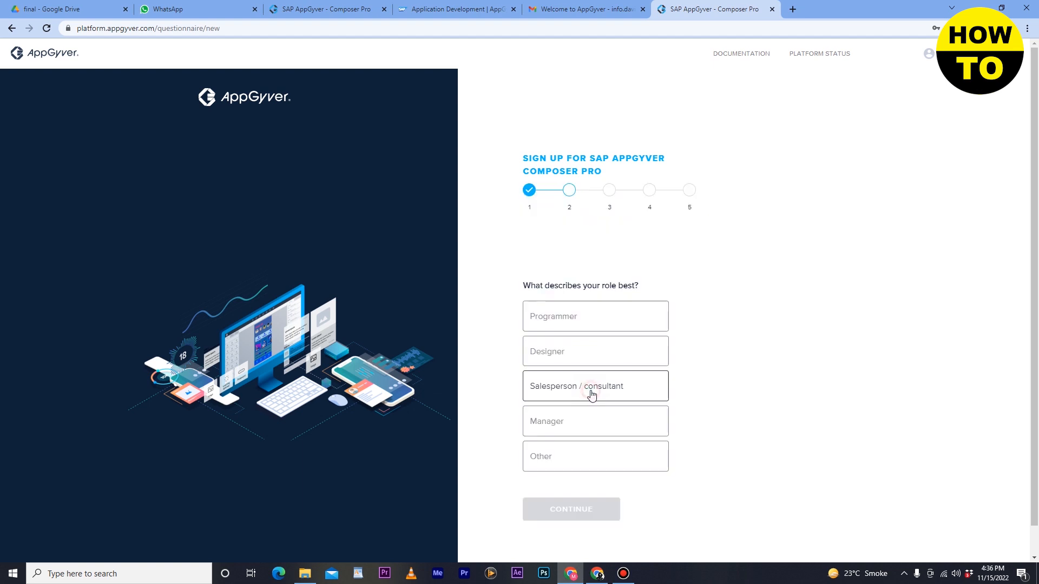
Answer the questionnaire with Designer as the role and "Just a hobby app" as what to build.
{"action": "left_click", "coordinate": [579, 316]}
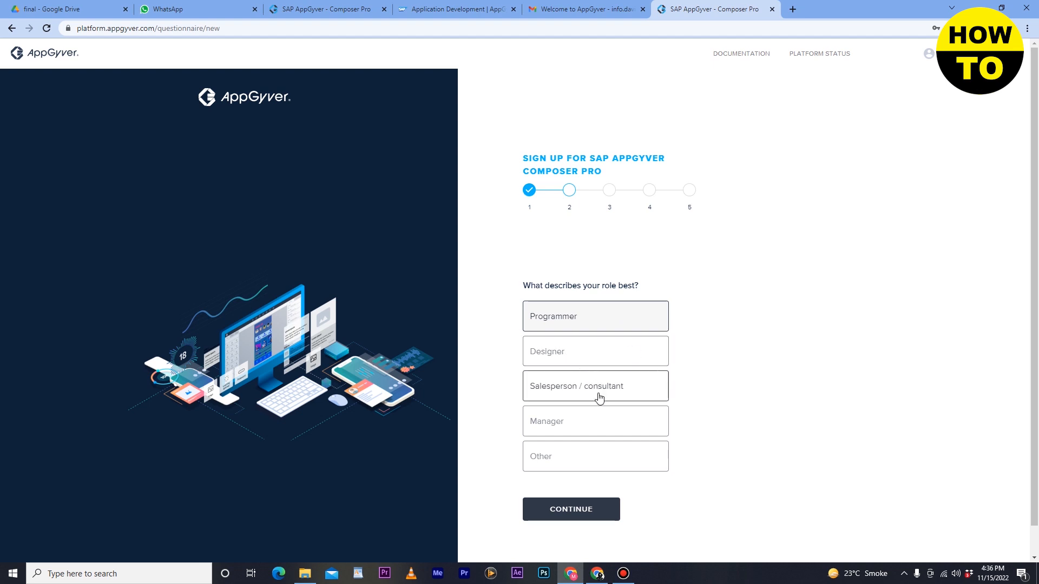
{"action": "left_click", "coordinate": [556, 352]}
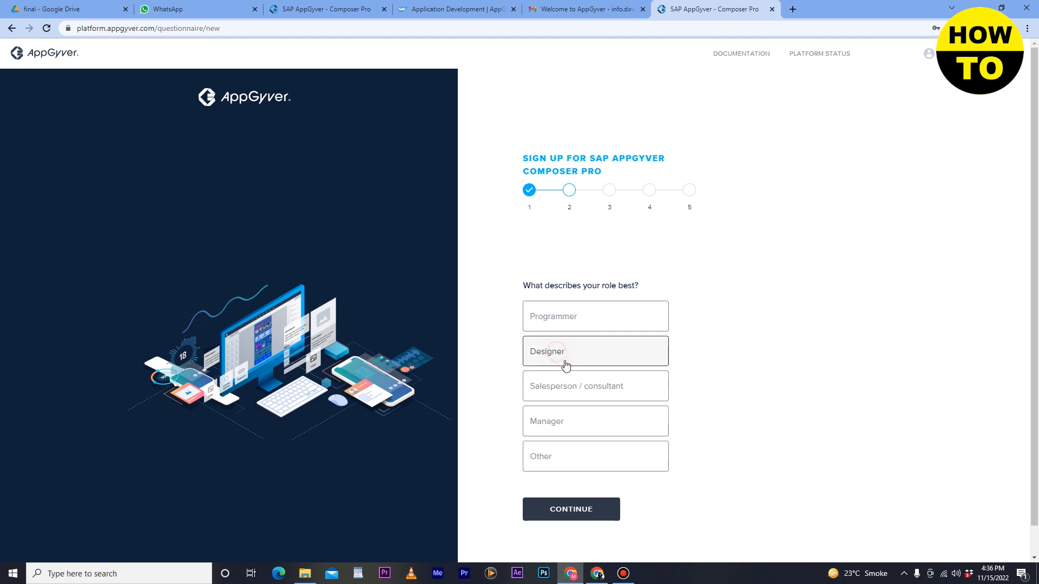
{"action": "left_click", "coordinate": [572, 519]}
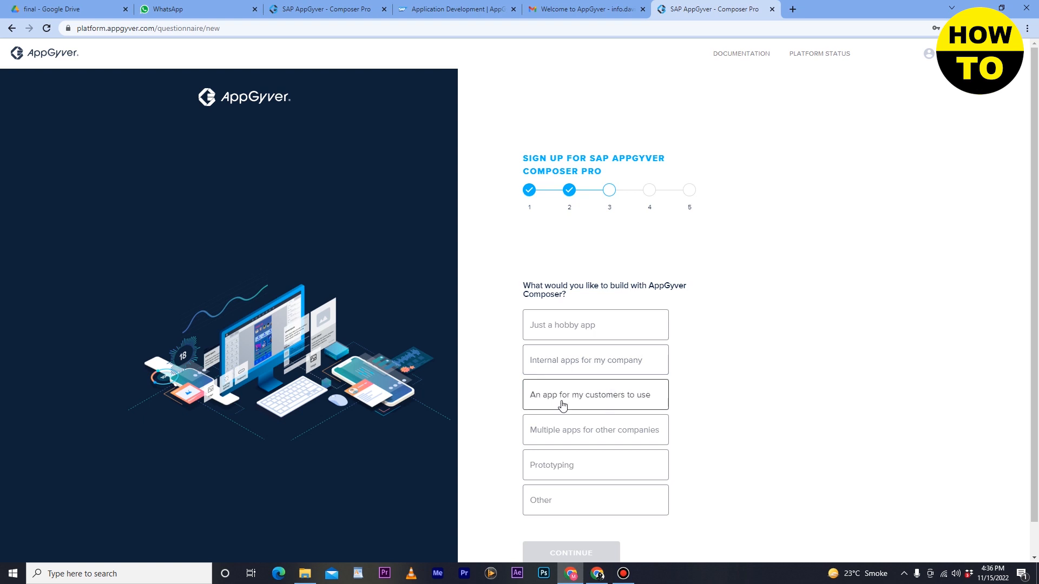
{"action": "left_click", "coordinate": [574, 327]}
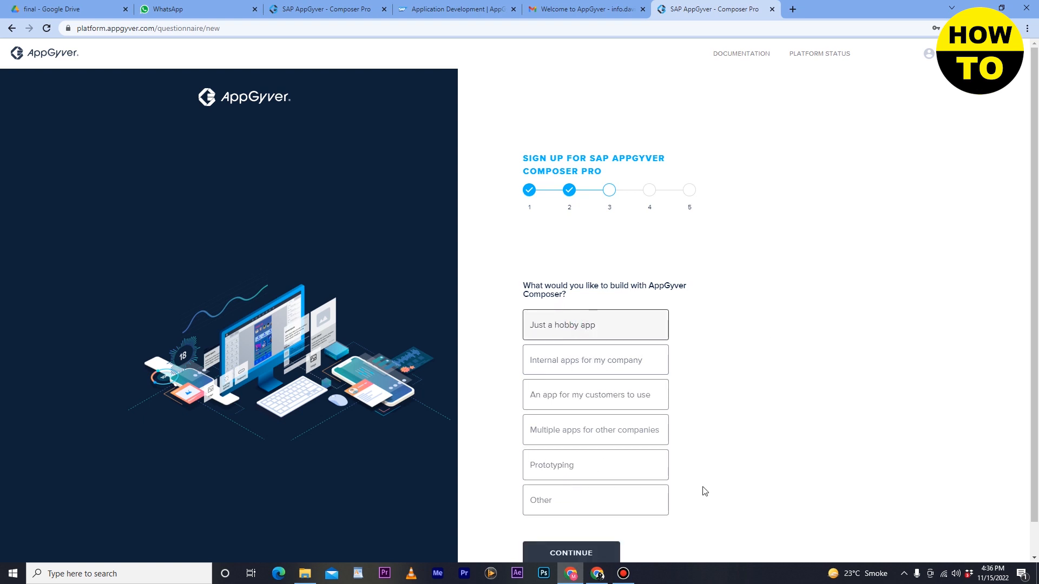
{"action": "left_click", "coordinate": [592, 552]}
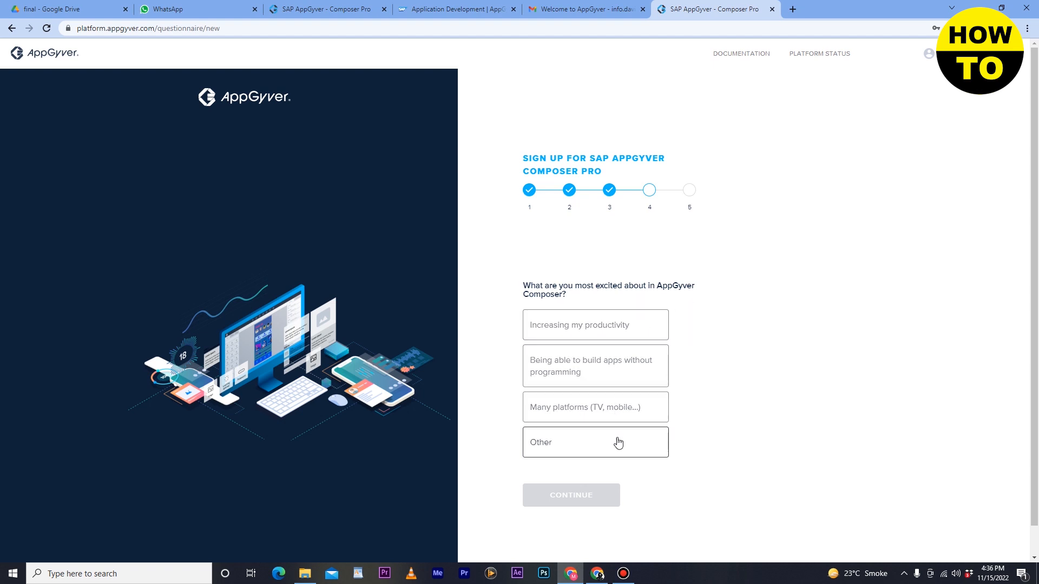
Finish the questionnaire with "Increasing my productivity" as the most exciting aspect and "From a friend" as the referral source.
{"action": "left_click", "coordinate": [590, 330]}
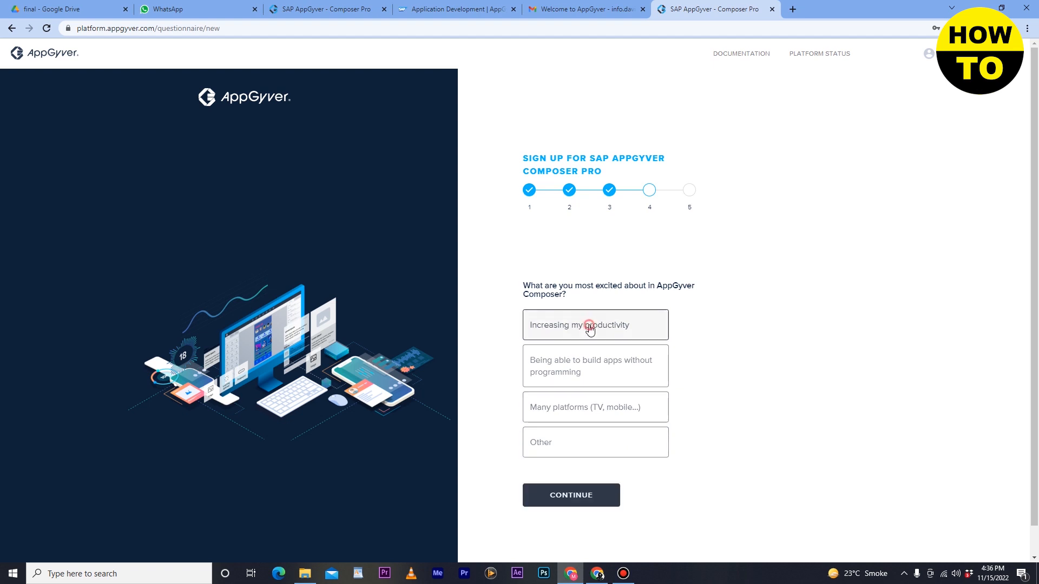
{"action": "left_click", "coordinate": [583, 506]}
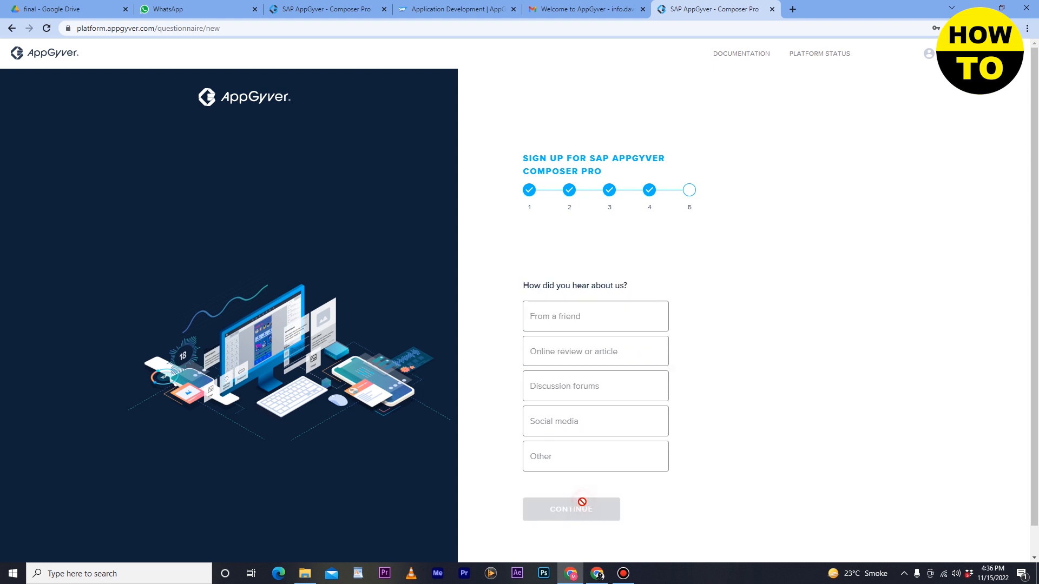
{"action": "left_click", "coordinate": [606, 326]}
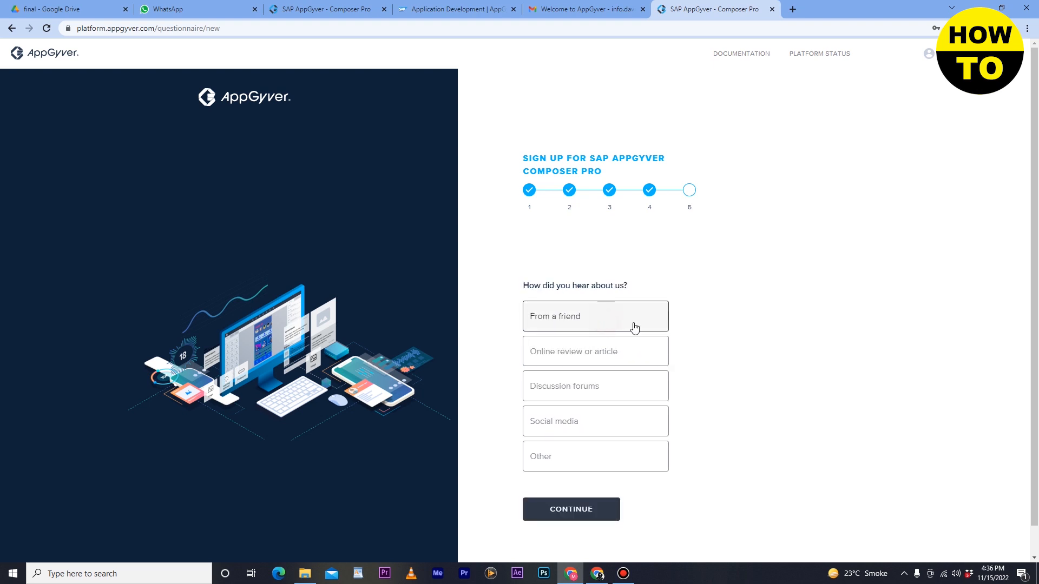
{"action": "left_click", "coordinate": [594, 512]}
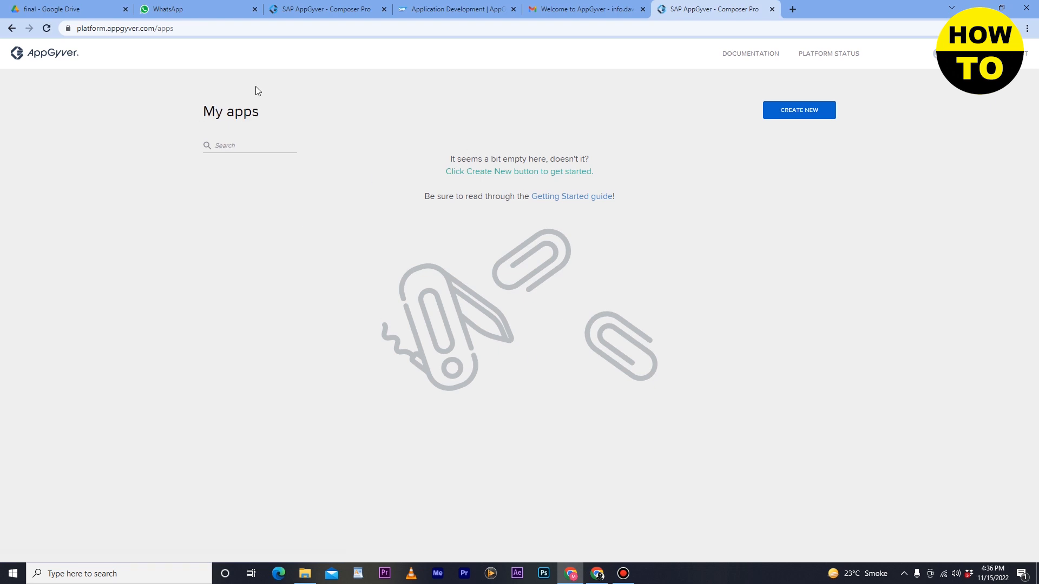
Create a new app named "macdos" from the My apps page.
{"action": "left_click", "coordinate": [233, 145]}
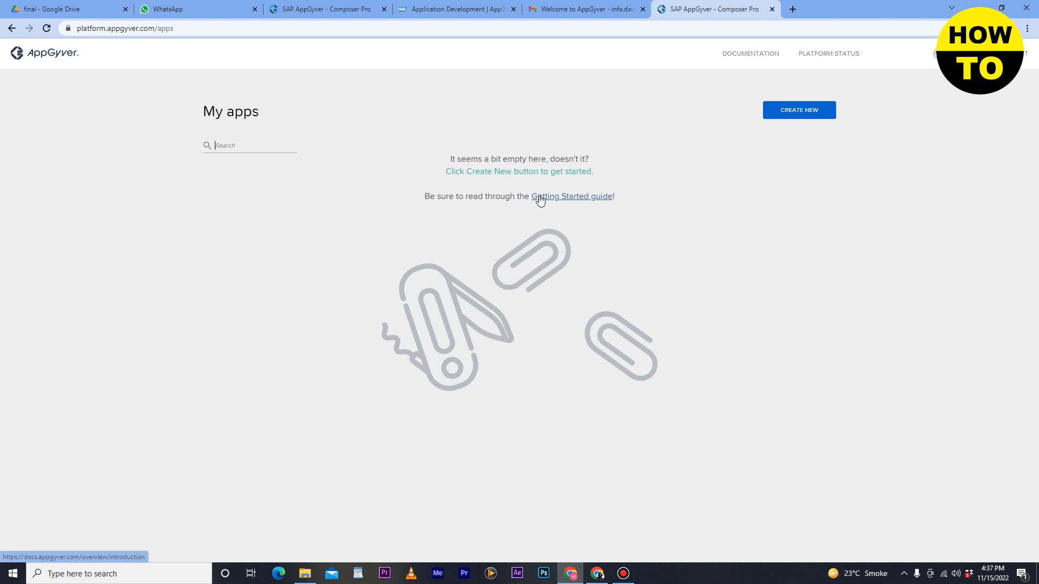
{"action": "left_click", "coordinate": [797, 115]}
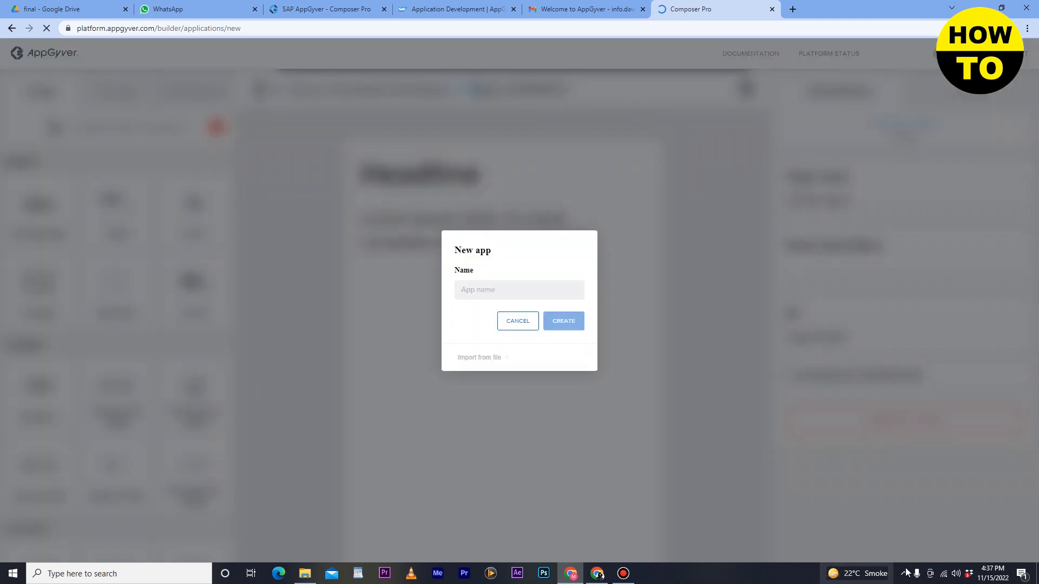
{"action": "left_click", "coordinate": [904, 575]}
{"action": "left_click", "coordinate": [903, 575]}
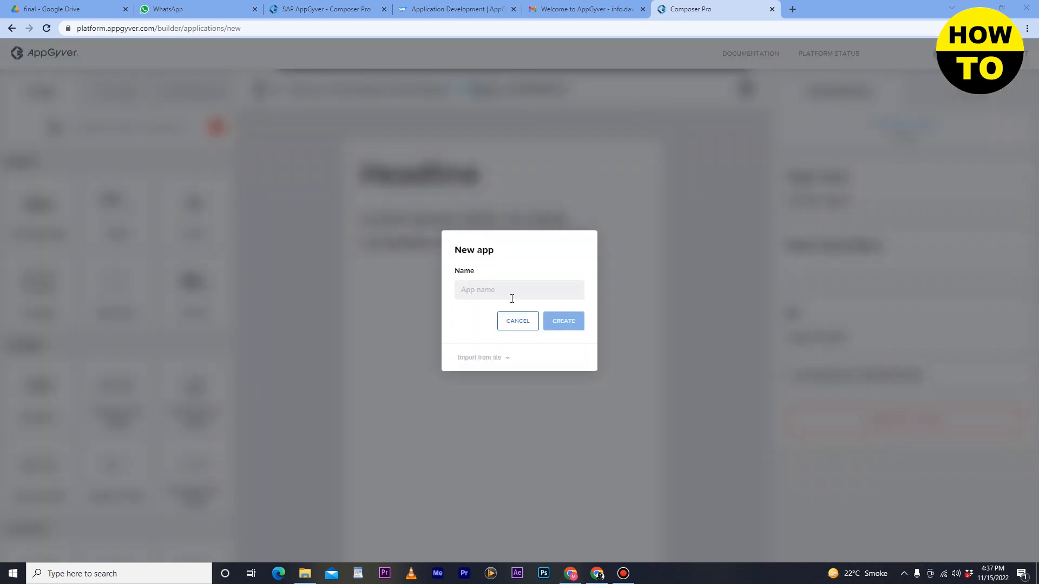
{"action": "left_click", "coordinate": [499, 282]}
{"action": "type", "text": "macdos"}
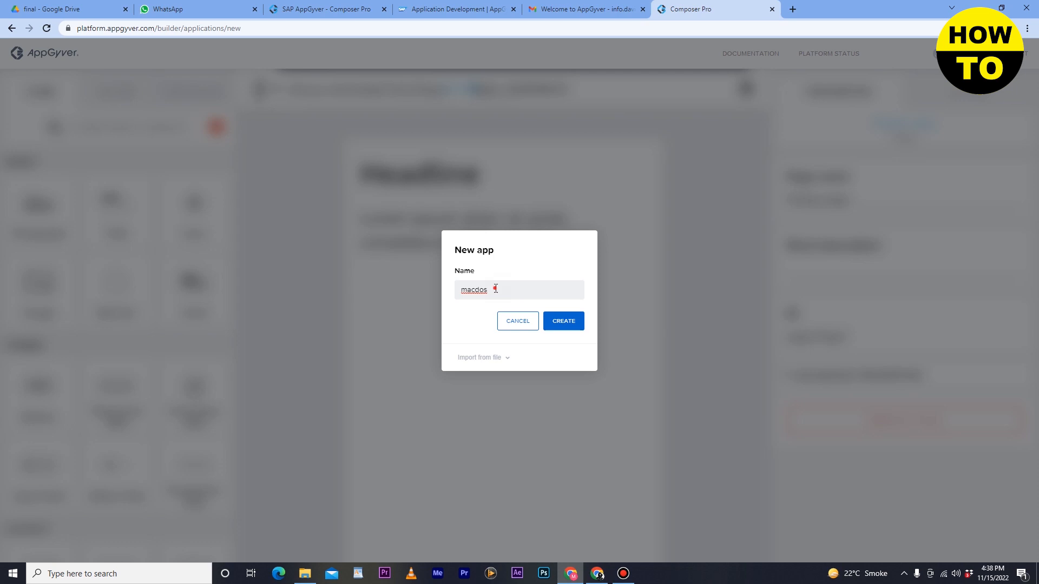
{"action": "left_click", "coordinate": [563, 322]}
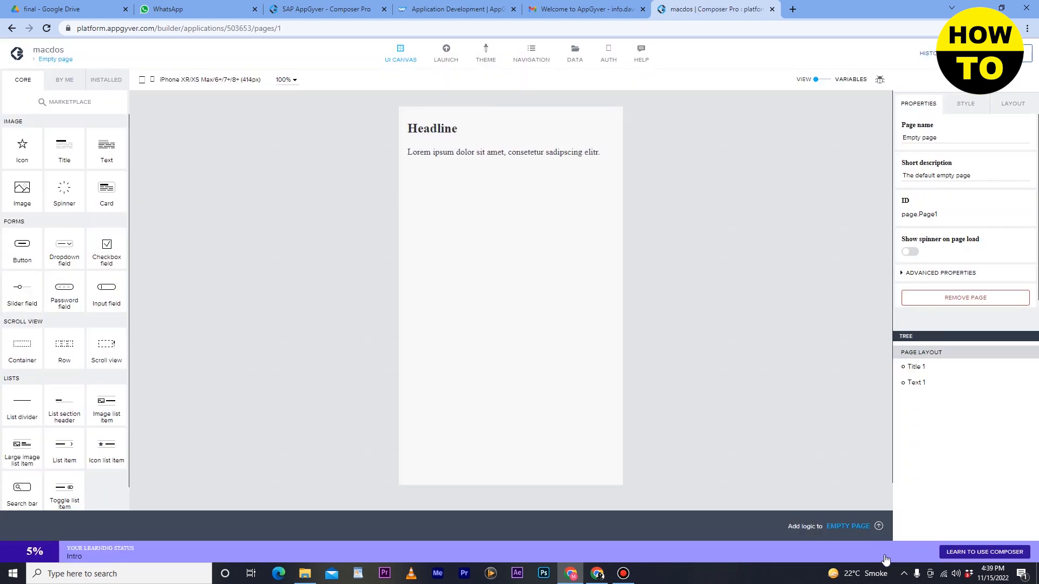
Add an icon component to the page canvas below the lorem ipsum text.
{"action": "left_click", "coordinate": [903, 574]}
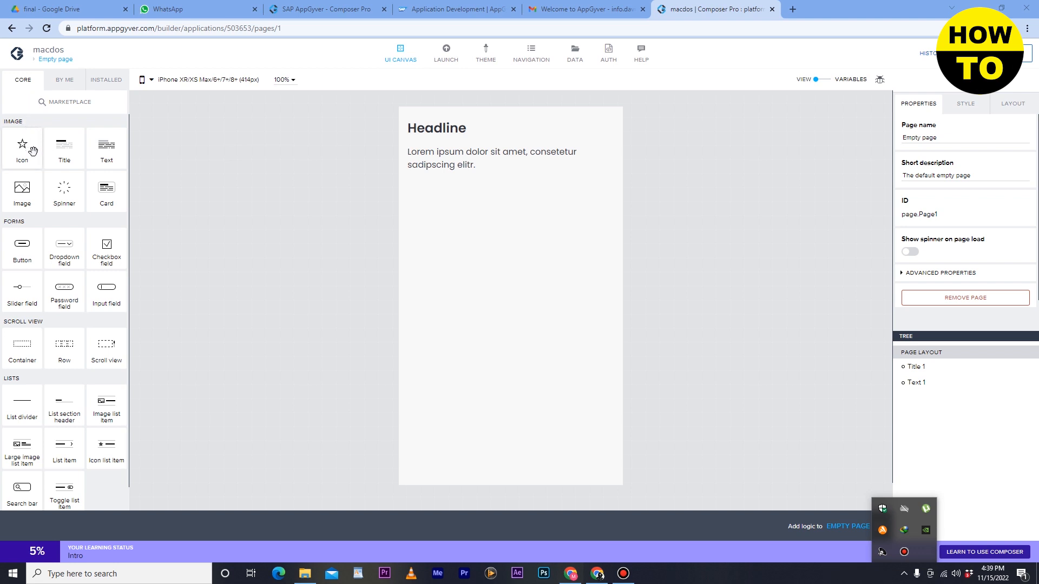
{"action": "scroll", "coordinate": [15, 324], "scroll_direction": "down", "scroll_amount": 1}
{"action": "scroll", "coordinate": [25, 333], "scroll_direction": "up", "scroll_amount": 1}
{"action": "left_click_drag", "start_coordinate": [15, 148], "coordinate": [417, 189]}
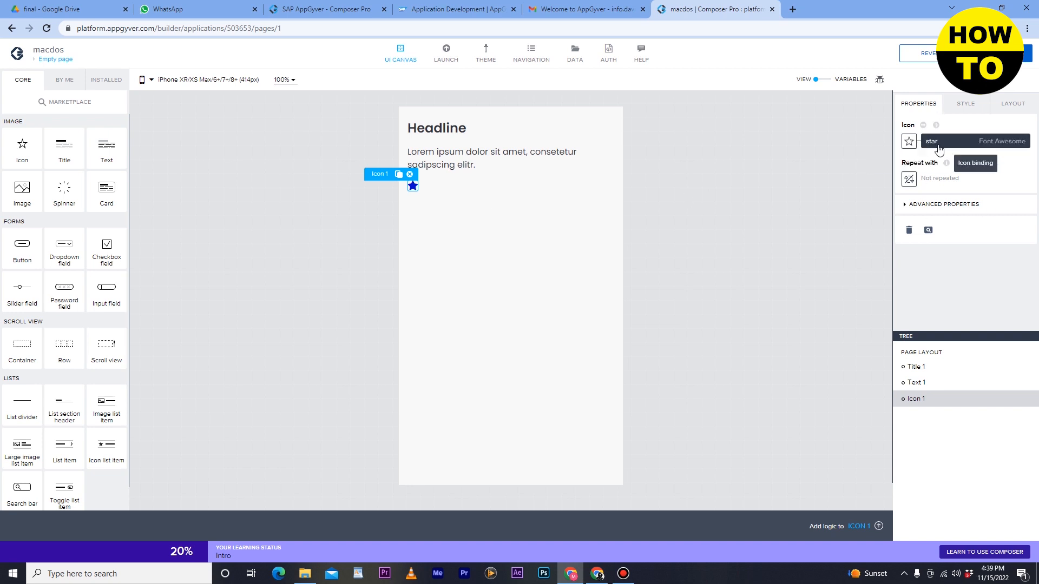
Add a title component below the star icon and set its content to "new app".
{"action": "left_click_drag", "start_coordinate": [69, 150], "coordinate": [482, 208]}
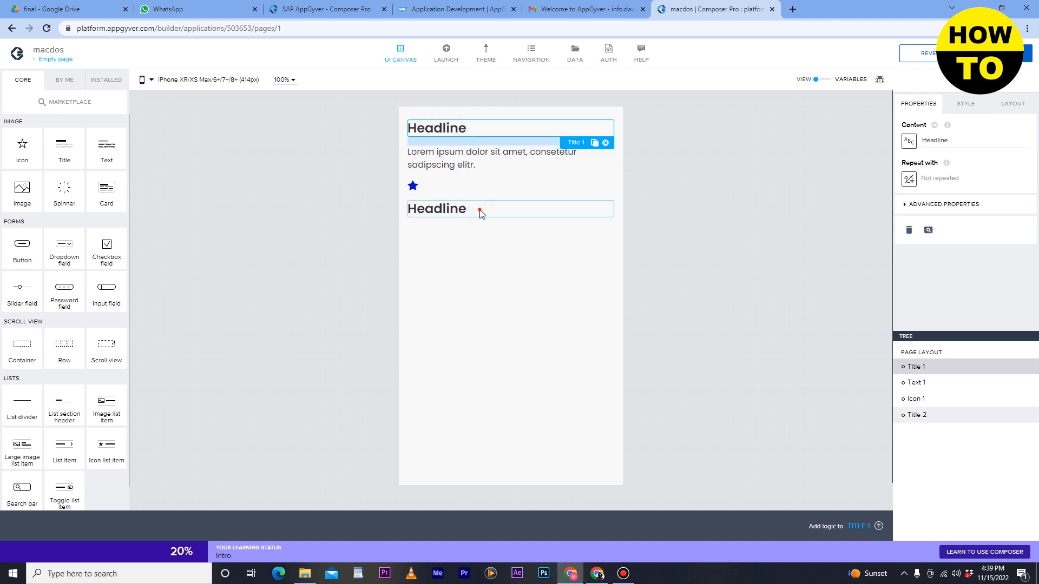
{"action": "left_click", "coordinate": [480, 211]}
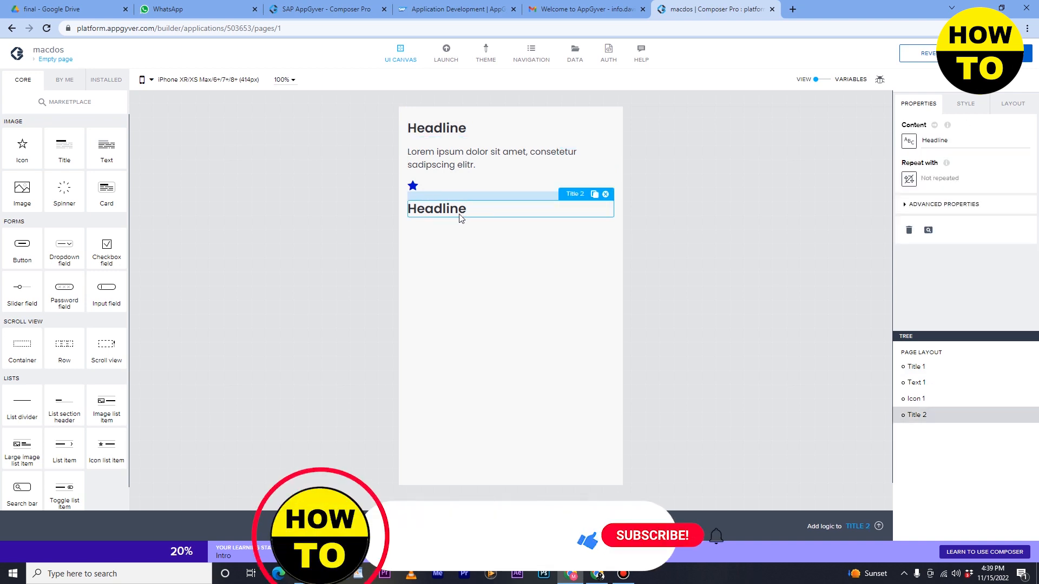
{"action": "double_click", "coordinate": [957, 142]}
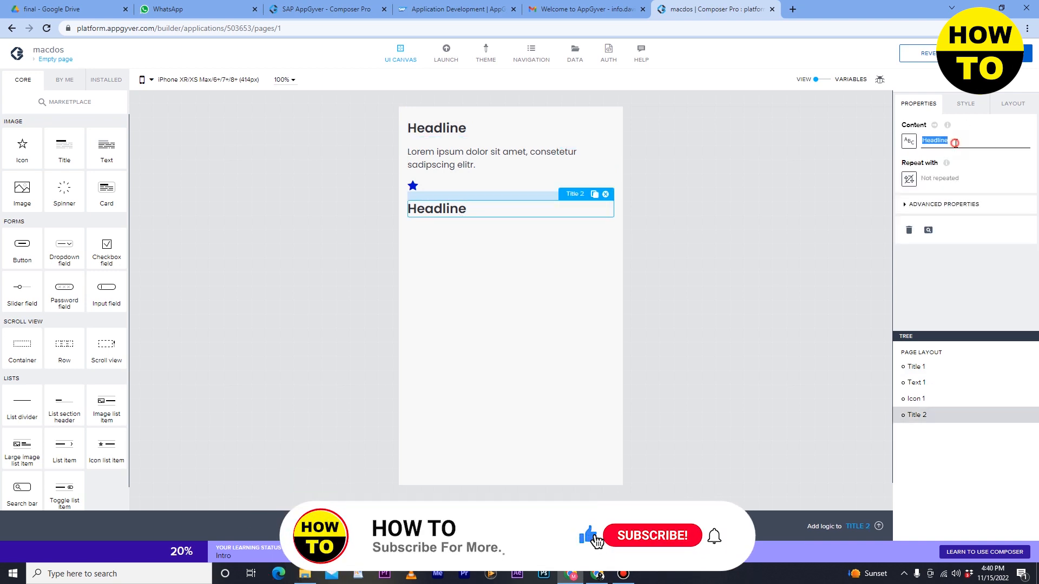
{"action": "type", "text": "n"}
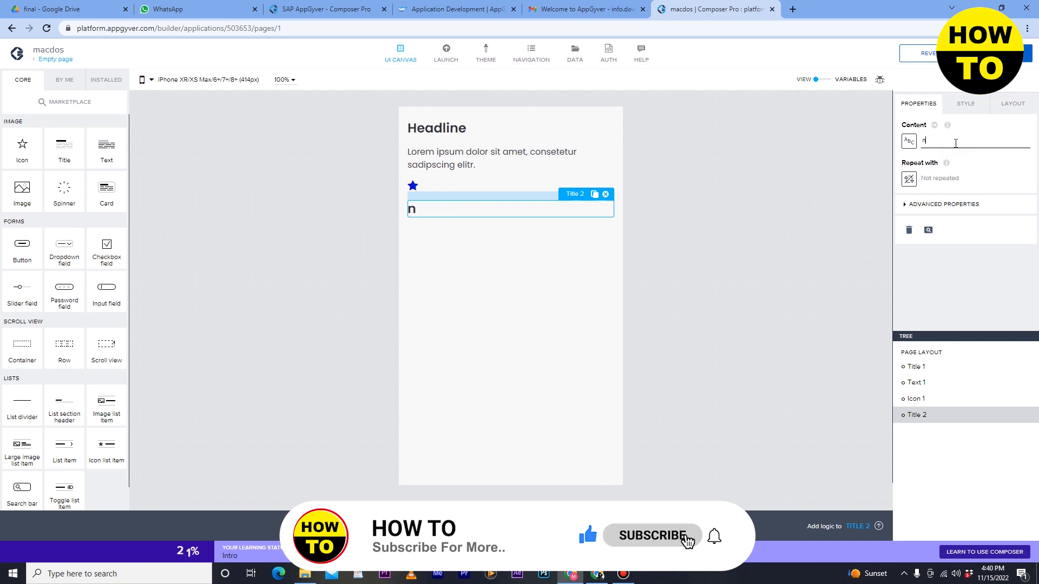
{"action": "type", "text": "ew app"}
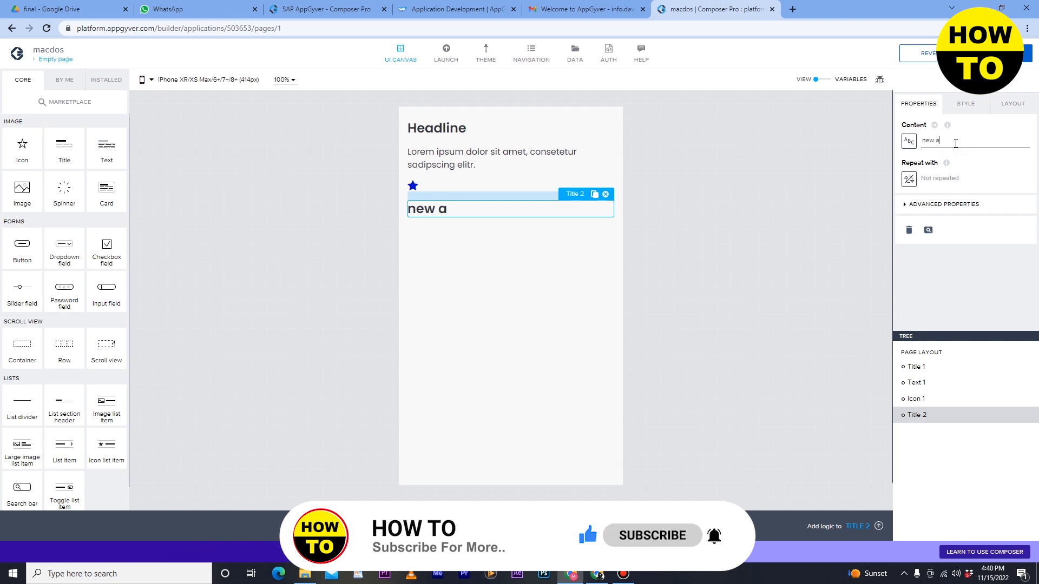
{"action": "left_click", "coordinate": [944, 181]}
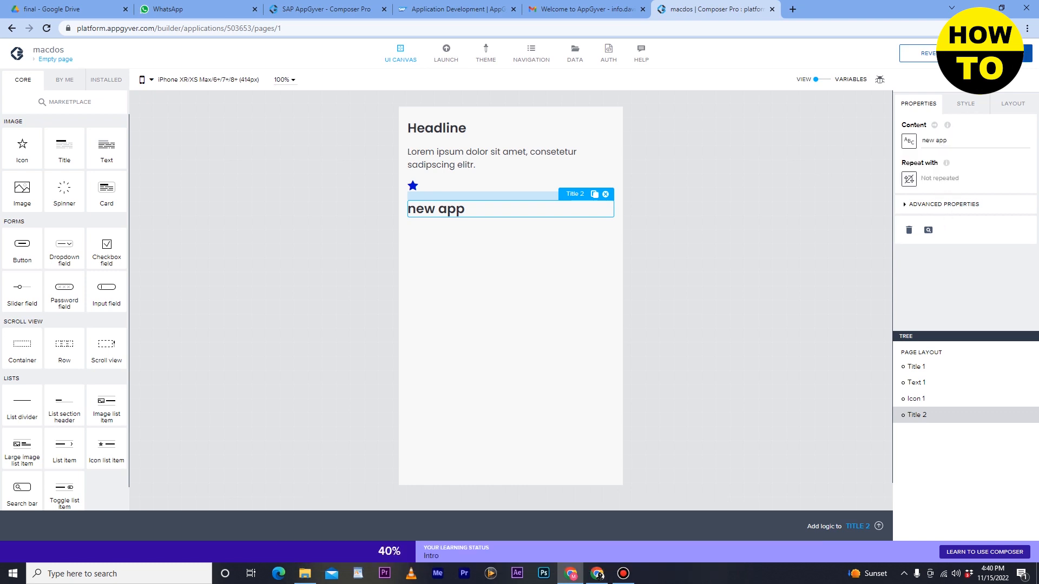
Add an image component to the page below the "new app" title.
{"action": "left_click", "coordinate": [425, 307]}
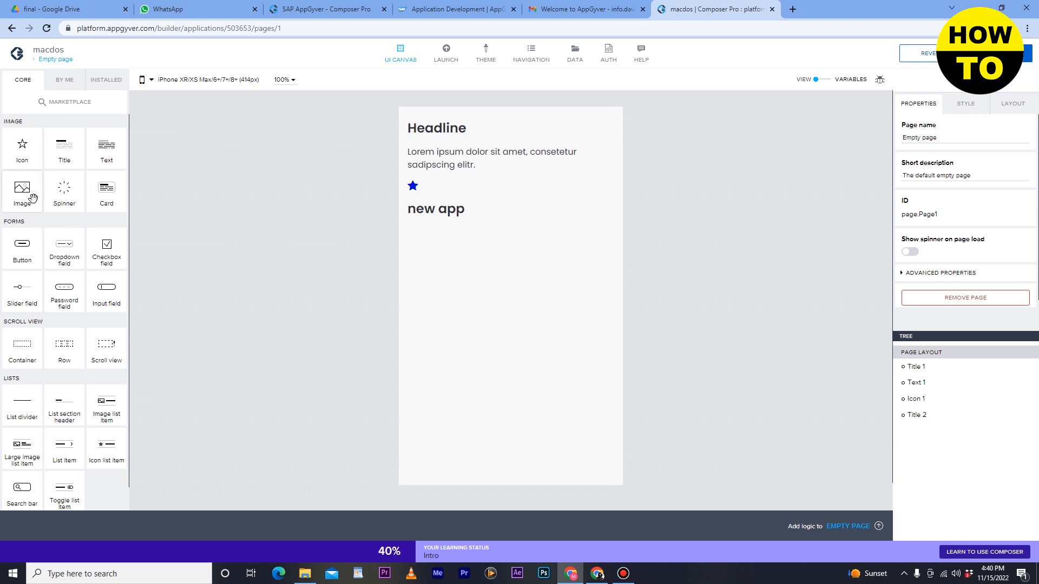
{"action": "left_click_drag", "start_coordinate": [27, 193], "coordinate": [427, 256]}
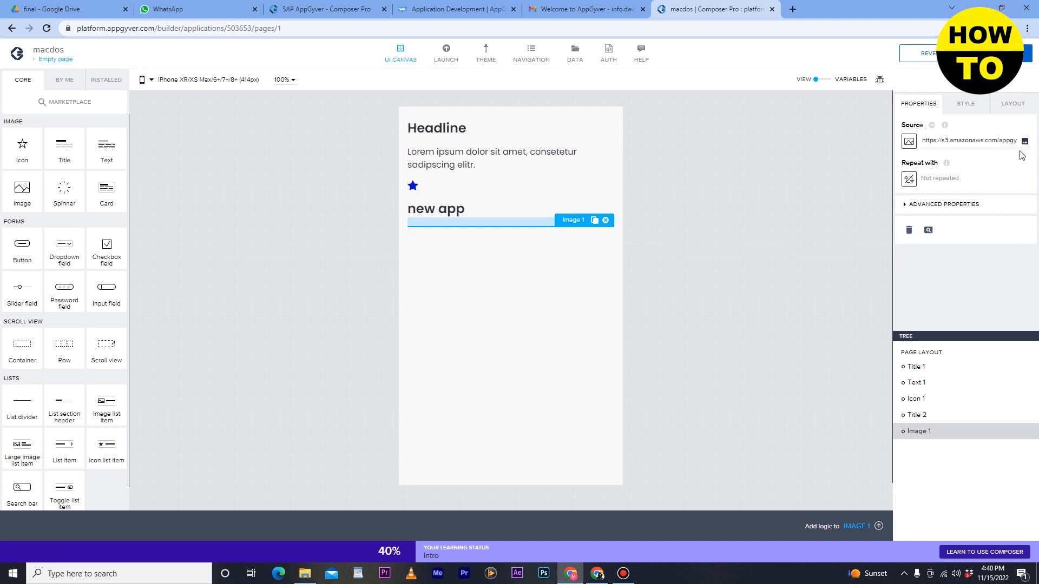
{"action": "left_click", "coordinate": [1024, 141]}
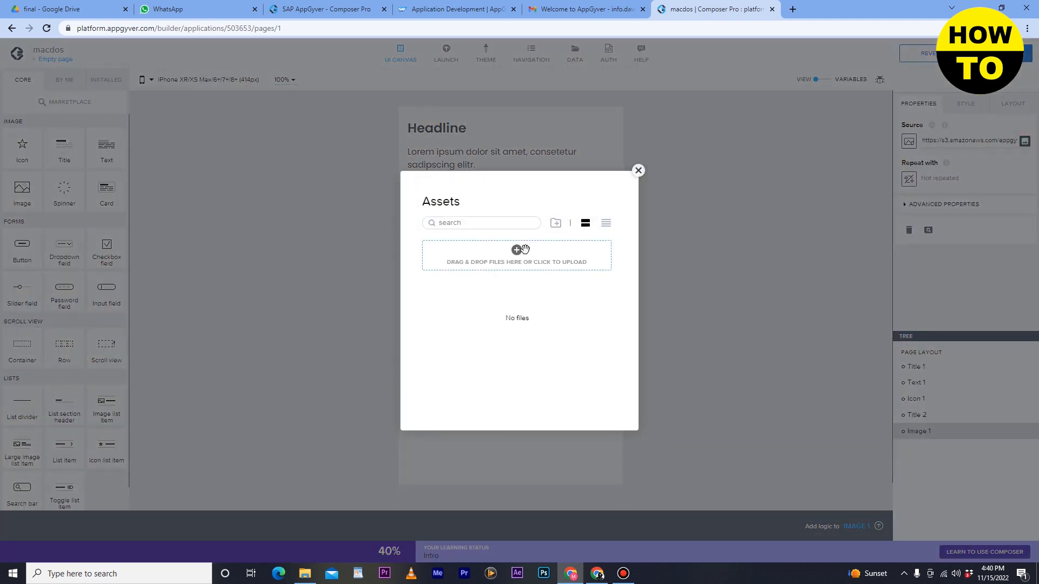
{"action": "left_click", "coordinate": [519, 250]}
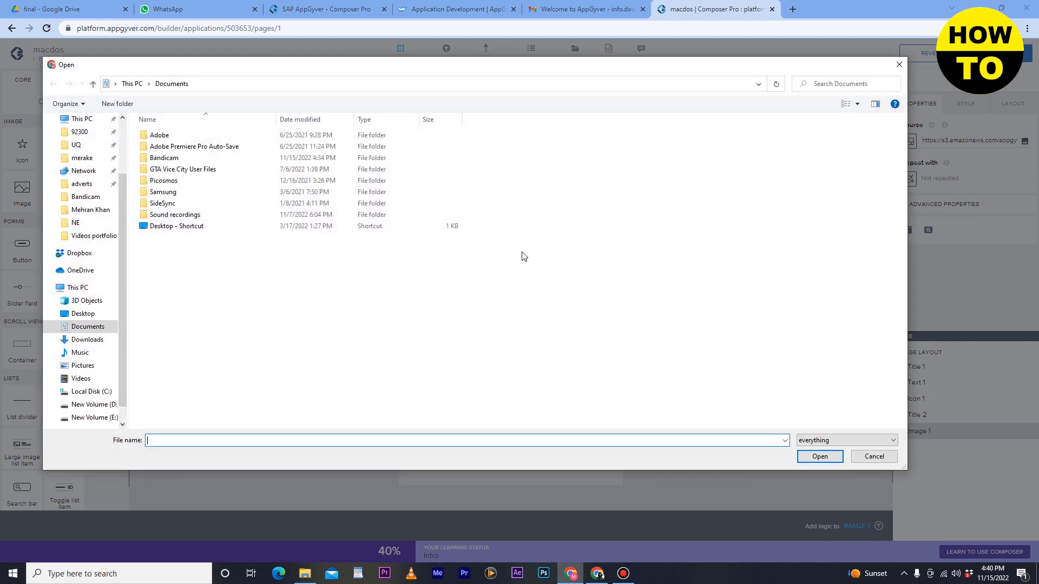
{"action": "scroll", "coordinate": [71, 189], "scroll_direction": "up", "scroll_amount": 1}
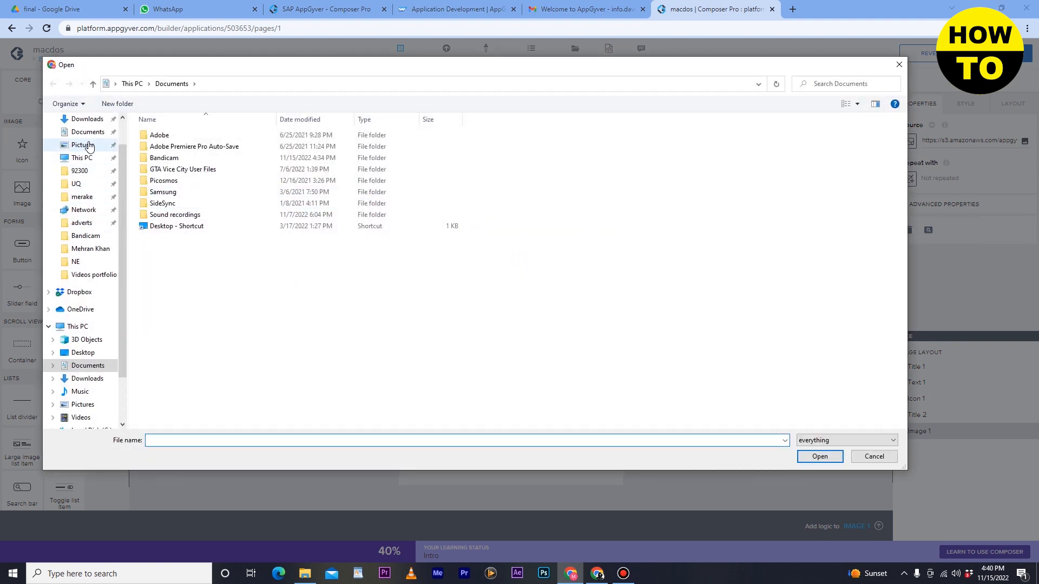
{"action": "left_click", "coordinate": [88, 146]}
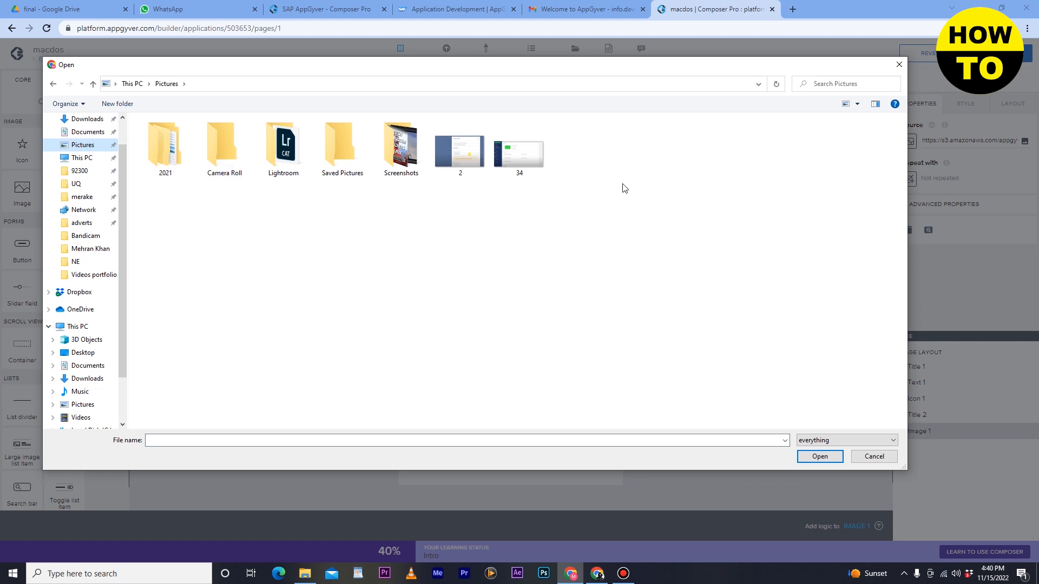
{"action": "left_click", "coordinate": [873, 456]}
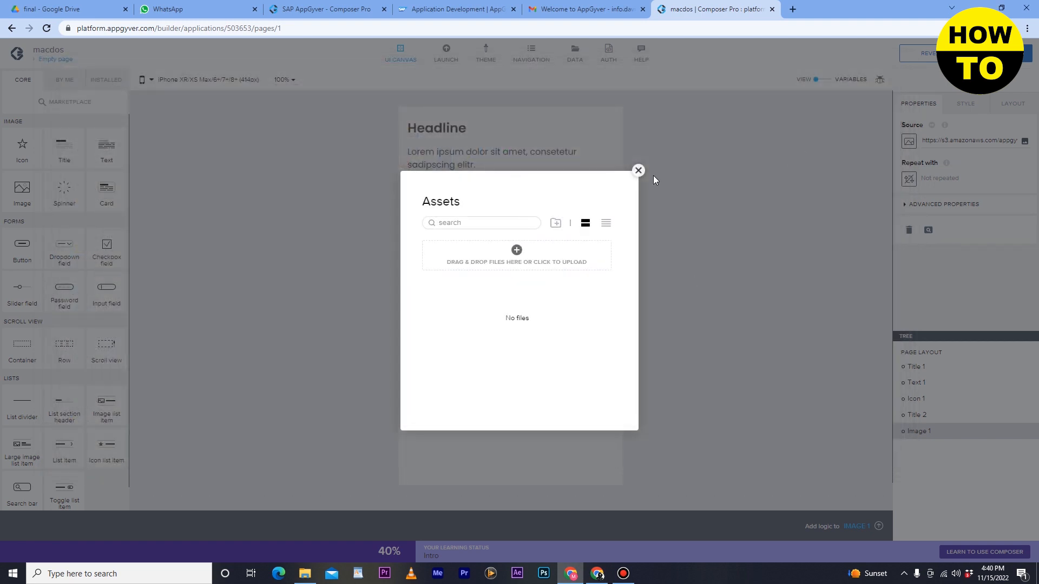
{"action": "left_click", "coordinate": [637, 172]}
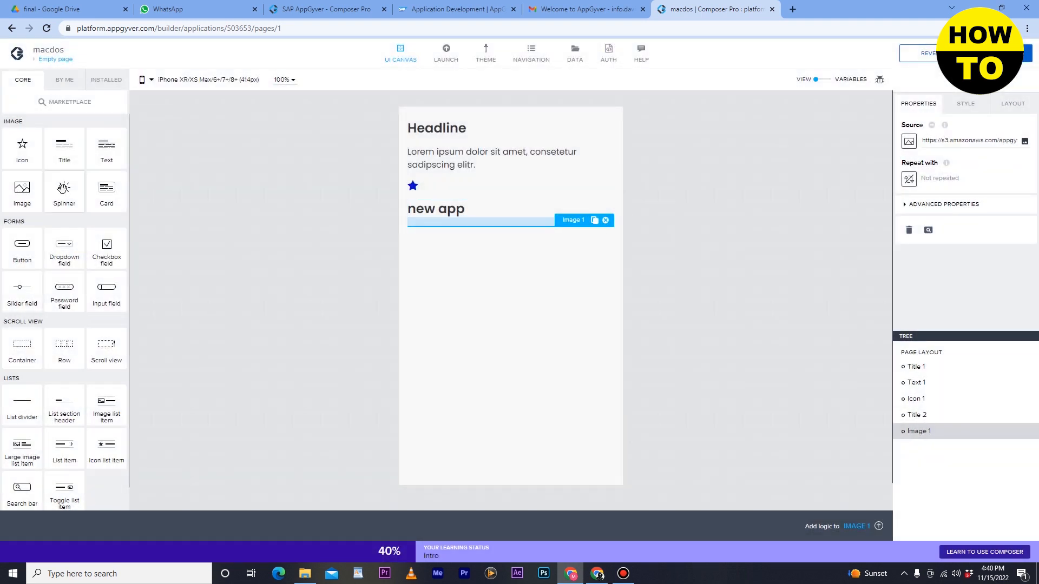
Add a spinner component below the image and a card component between the star icon and the "new app" title.
{"action": "left_click_drag", "start_coordinate": [95, 195], "coordinate": [482, 264]}
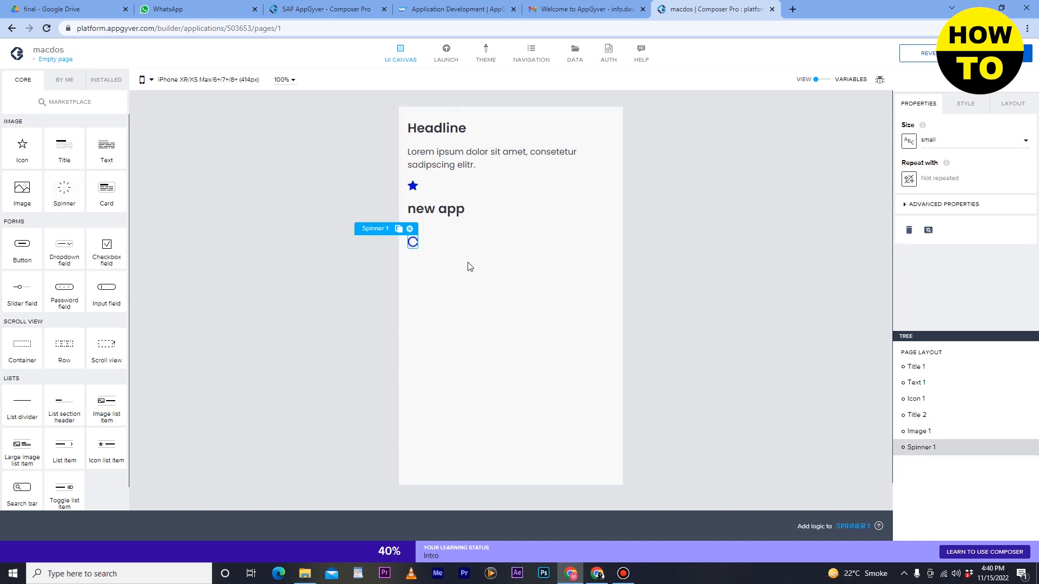
{"action": "left_click_drag", "start_coordinate": [107, 195], "coordinate": [537, 208]}
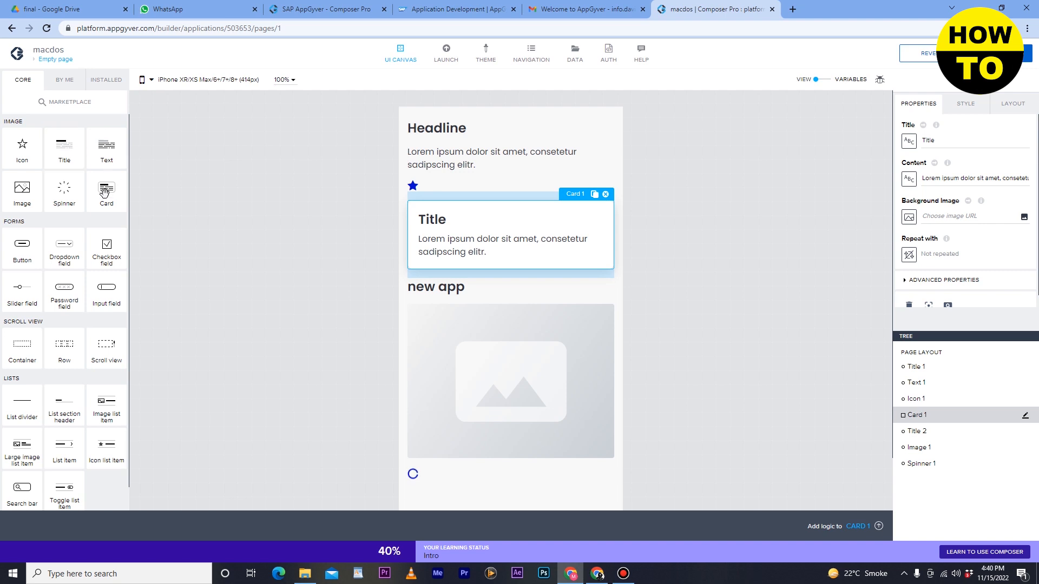
Remove the image component and the "new app" title from the page.
{"action": "left_click", "coordinate": [528, 314]}
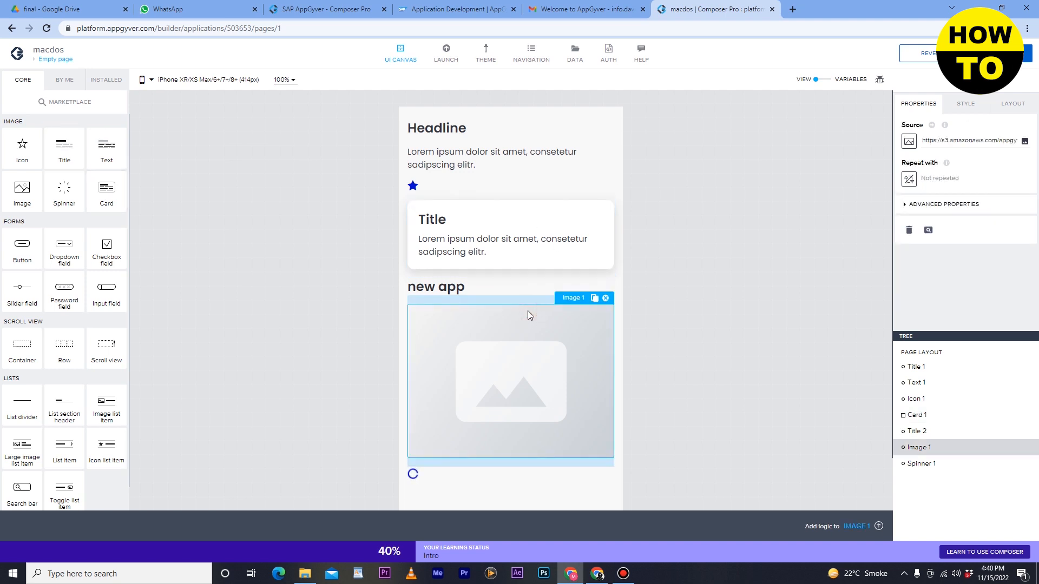
{"action": "left_click", "coordinate": [909, 231]}
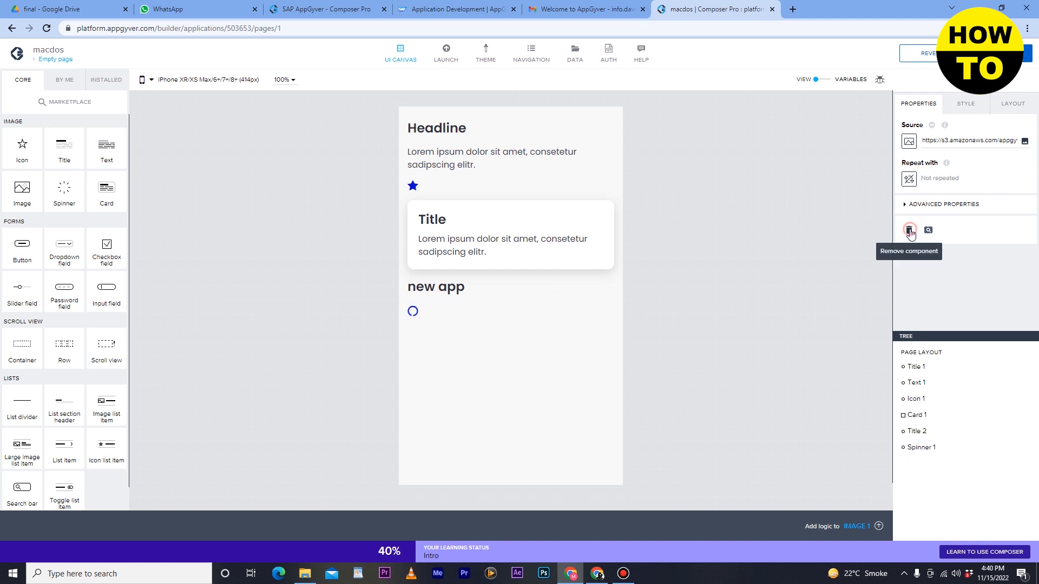
{"action": "left_click", "coordinate": [528, 243]}
{"action": "left_click", "coordinate": [419, 294]}
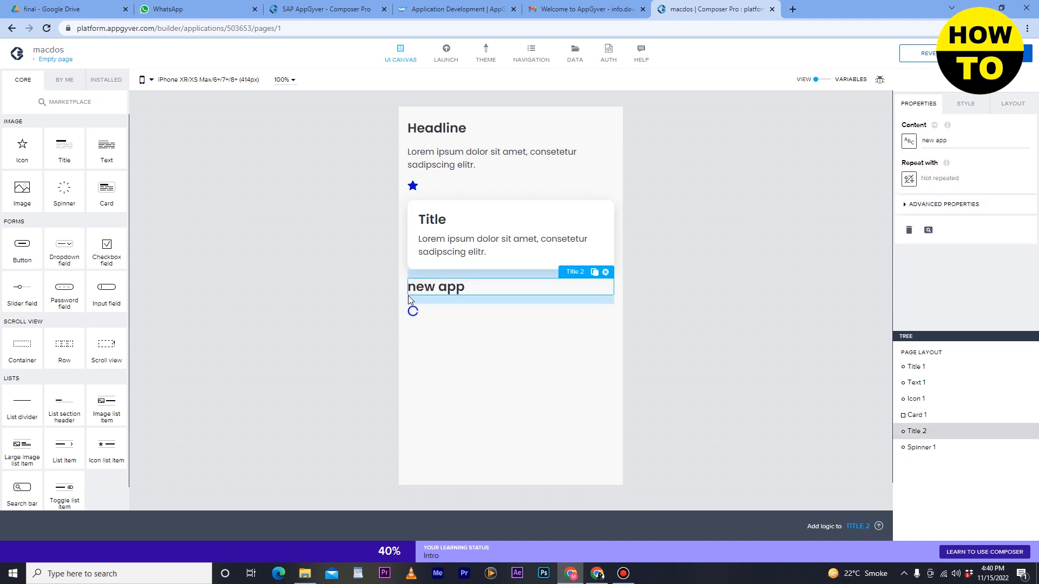
{"action": "left_click", "coordinate": [909, 231]}
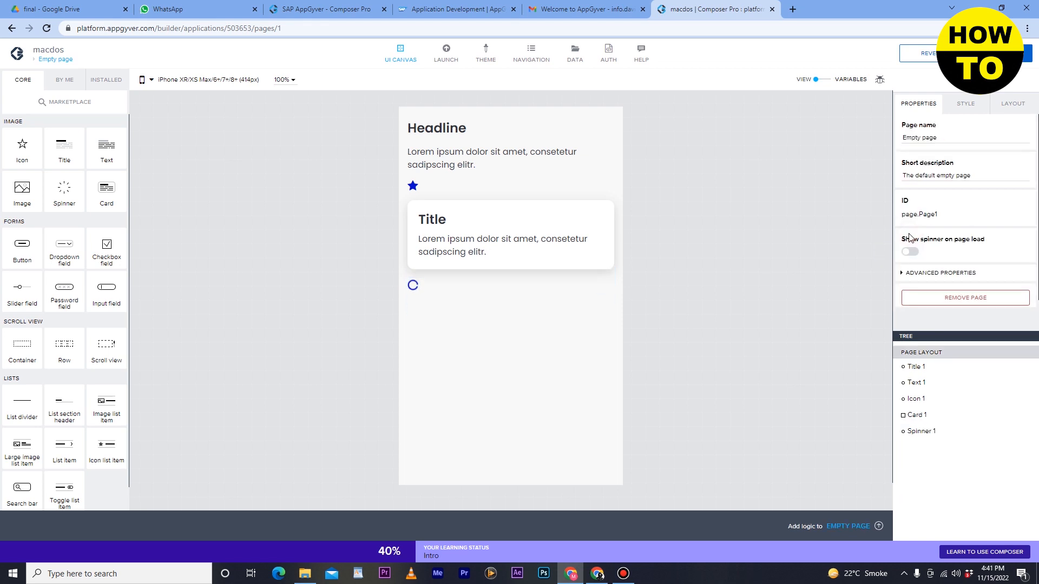
Remove the card and the star icon from the page.
{"action": "left_click", "coordinate": [511, 214]}
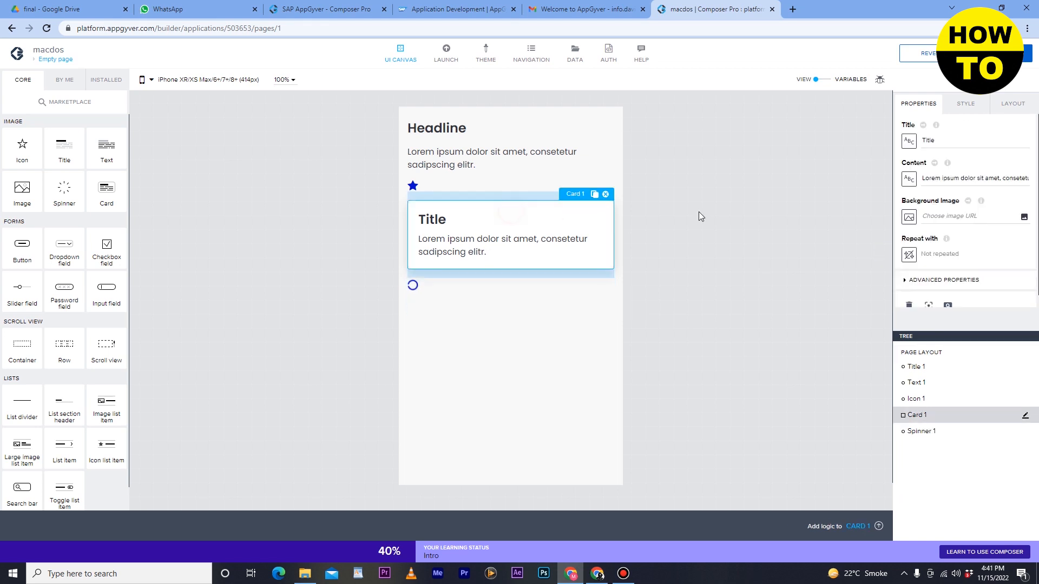
{"action": "left_click", "coordinate": [909, 304]}
{"action": "left_click", "coordinate": [413, 186]}
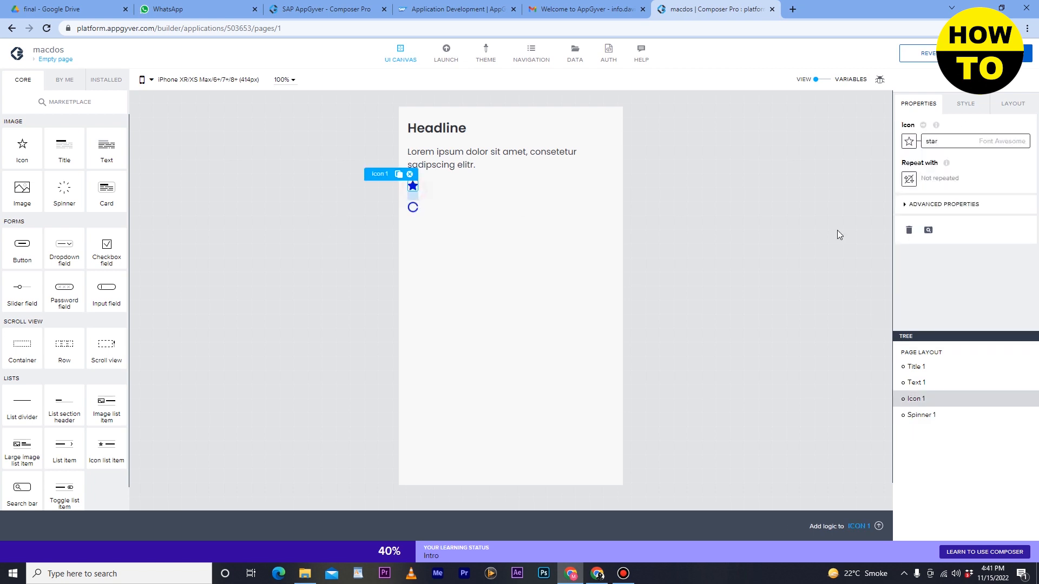
{"action": "left_click", "coordinate": [909, 230]}
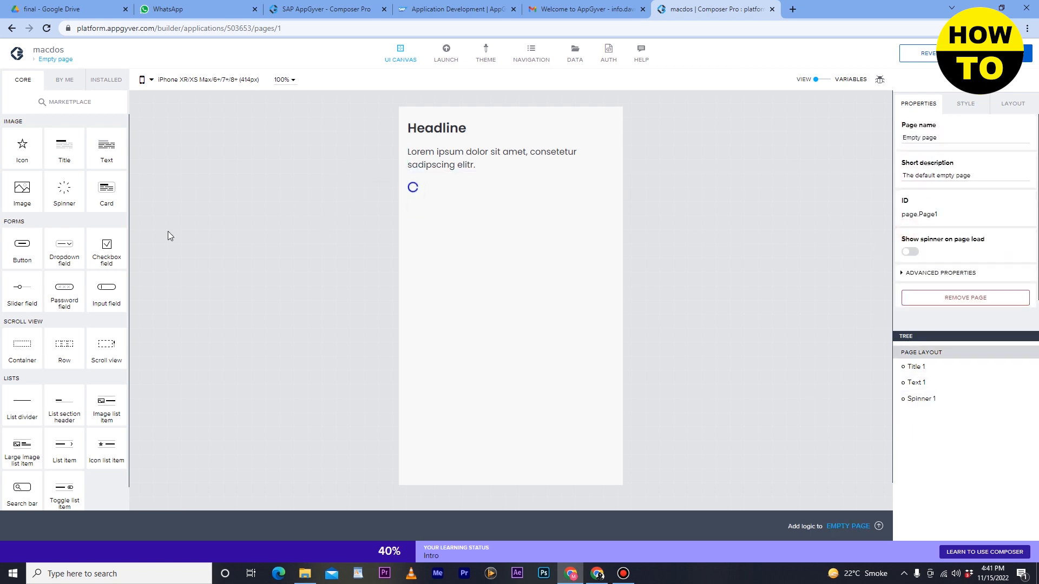
Add a button, a dropdown field and a slider field in that order below the spinner.
{"action": "left_click_drag", "start_coordinate": [37, 263], "coordinate": [478, 241]}
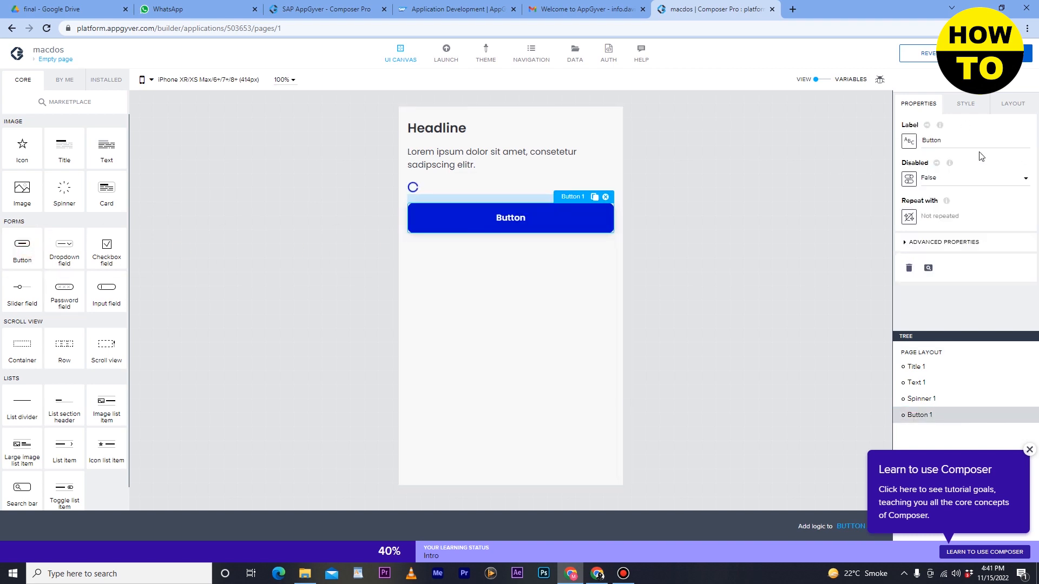
{"action": "double_click", "coordinate": [948, 142]}
{"action": "left_click_drag", "start_coordinate": [66, 246], "coordinate": [445, 272]}
{"action": "left_click", "coordinate": [601, 270]}
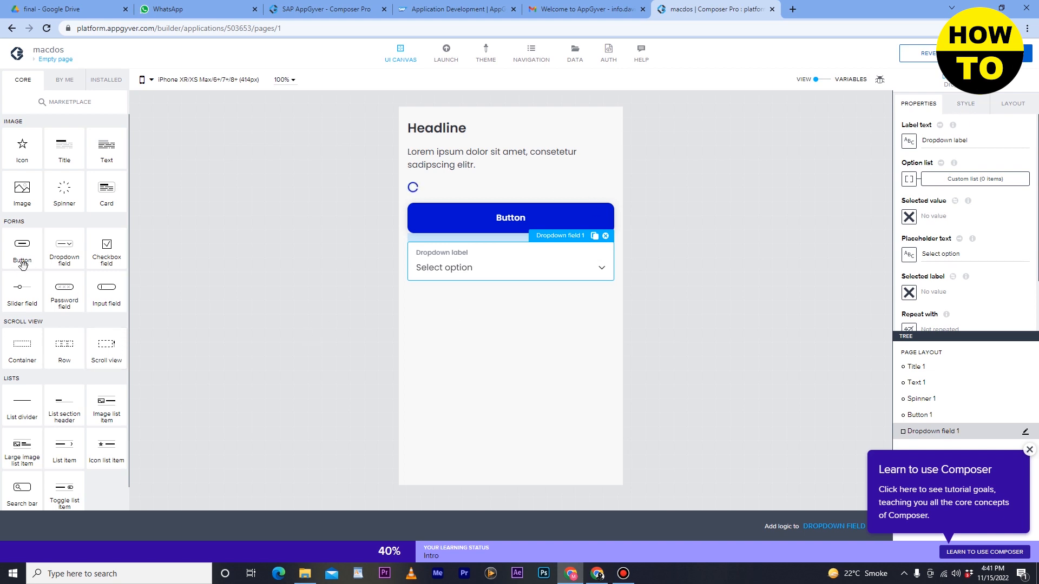
{"action": "left_click_drag", "start_coordinate": [21, 290], "coordinate": [532, 311]}
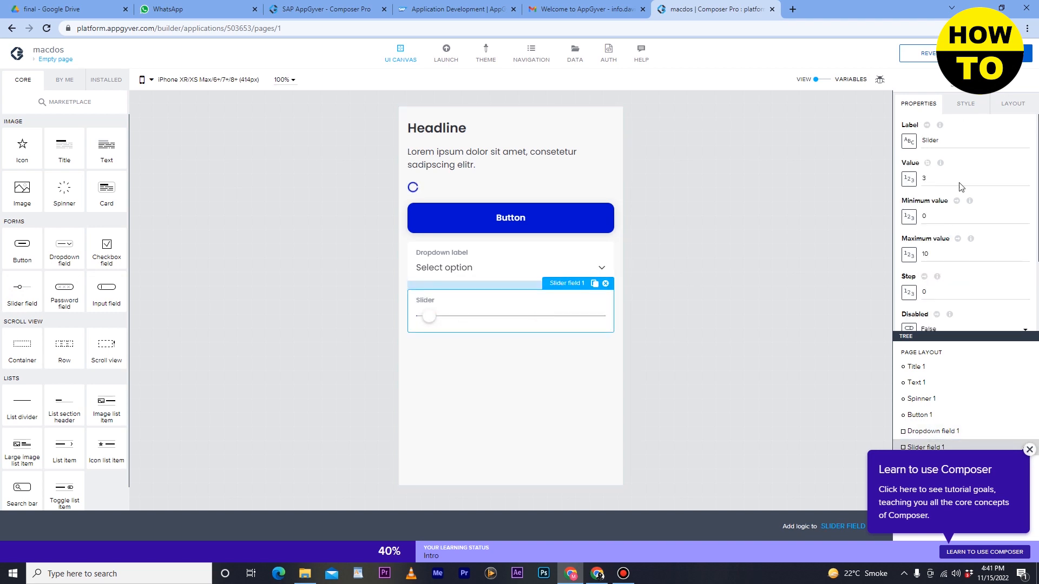
Add a password field and an input field below the slider field.
{"action": "left_click_drag", "start_coordinate": [65, 285], "coordinate": [455, 372]}
{"action": "left_click", "coordinate": [455, 360]}
{"action": "left_click_drag", "start_coordinate": [108, 295], "coordinate": [441, 411]}
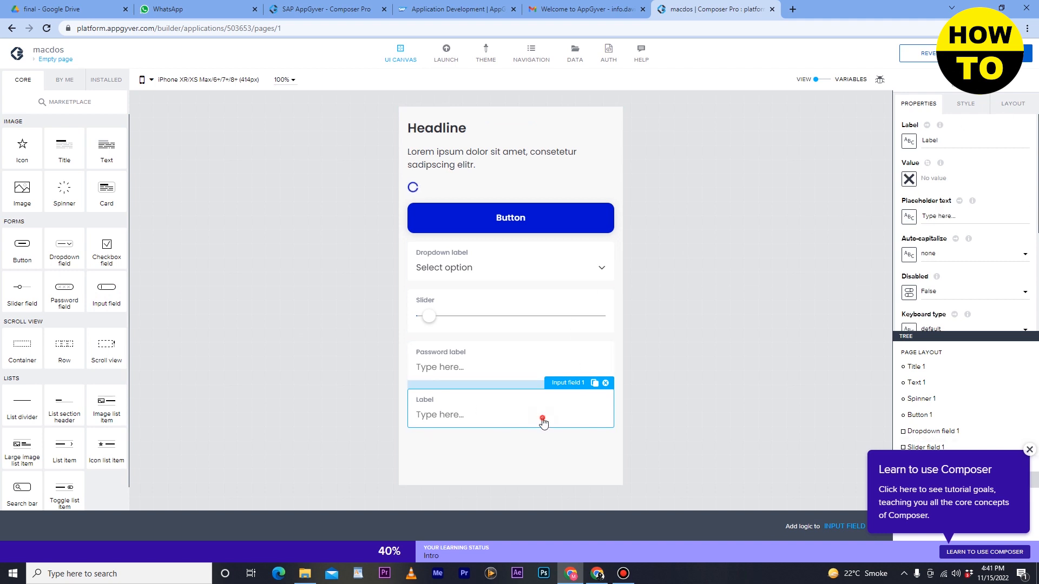
Remove the input field and the password field from the page.
{"action": "scroll", "coordinate": [983, 281], "scroll_direction": "down", "scroll_amount": 3}
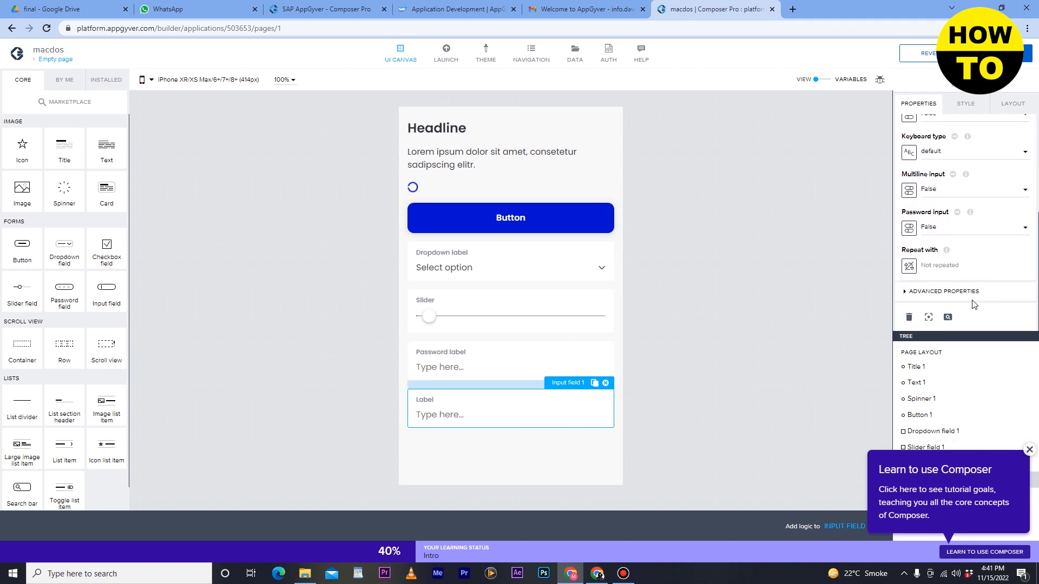
{"action": "left_click", "coordinate": [908, 317]}
{"action": "left_click", "coordinate": [453, 377]}
{"action": "scroll", "coordinate": [919, 319], "scroll_direction": "down", "scroll_amount": 4}
{"action": "left_click", "coordinate": [909, 317]}
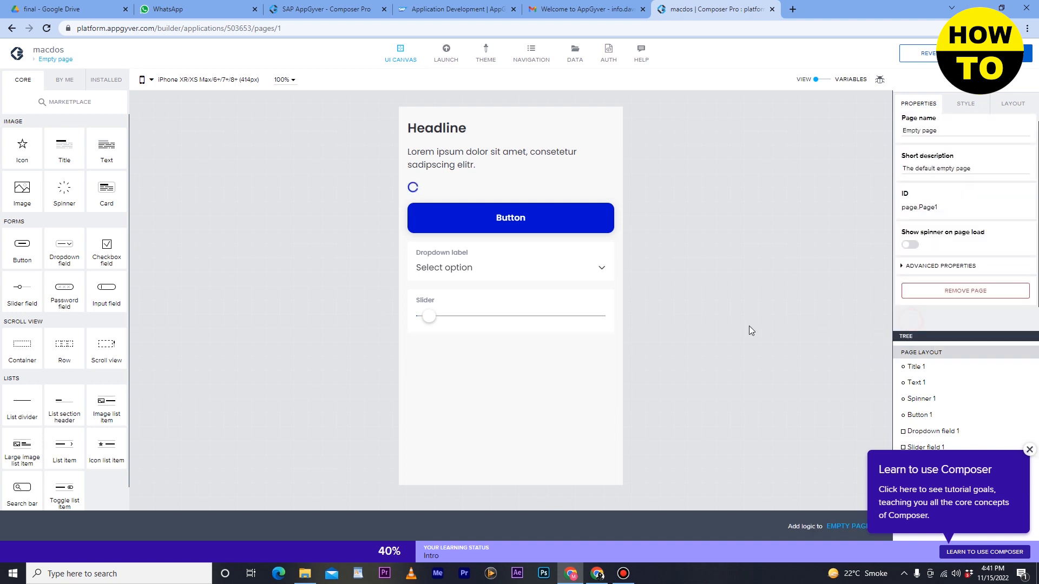
Add a list divider below the slider field and a list section header between the headline and the lorem ipsum text.
{"action": "scroll", "coordinate": [54, 384], "scroll_direction": "down", "scroll_amount": 1}
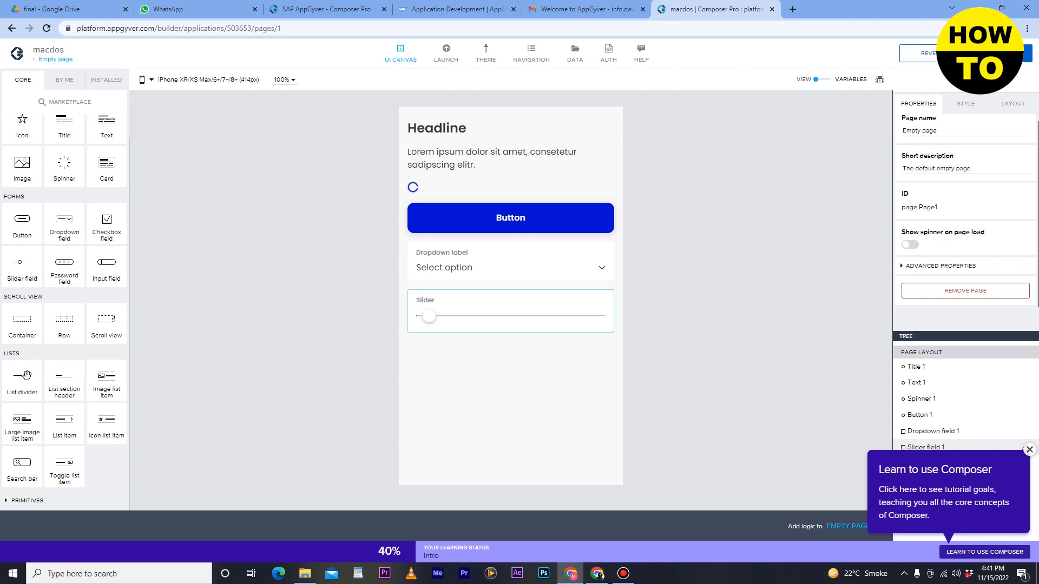
{"action": "left_click_drag", "start_coordinate": [27, 375], "coordinate": [481, 294]}
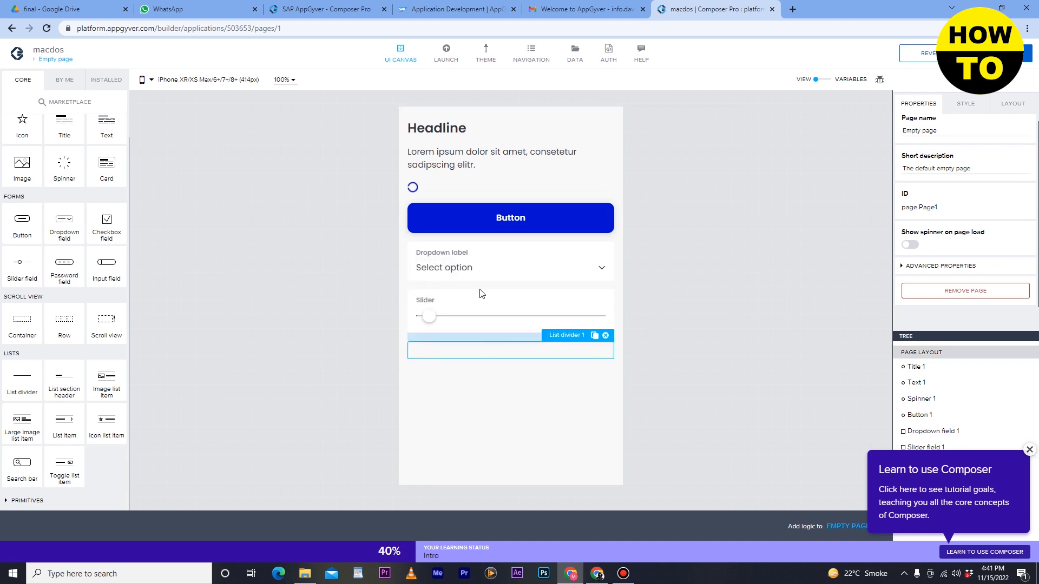
{"action": "left_click", "coordinate": [507, 367]}
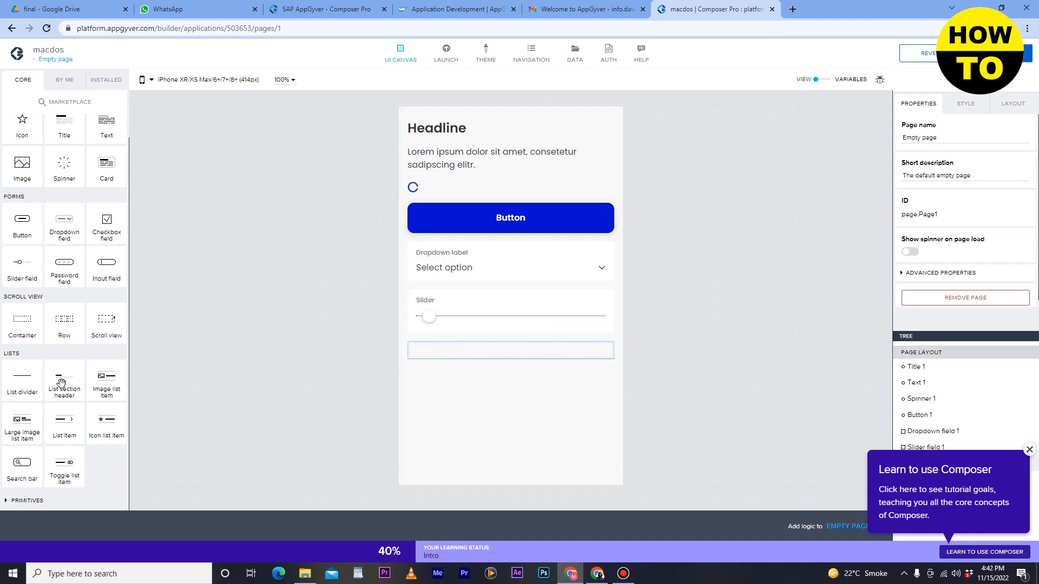
{"action": "left_click_drag", "start_coordinate": [81, 379], "coordinate": [494, 155]}
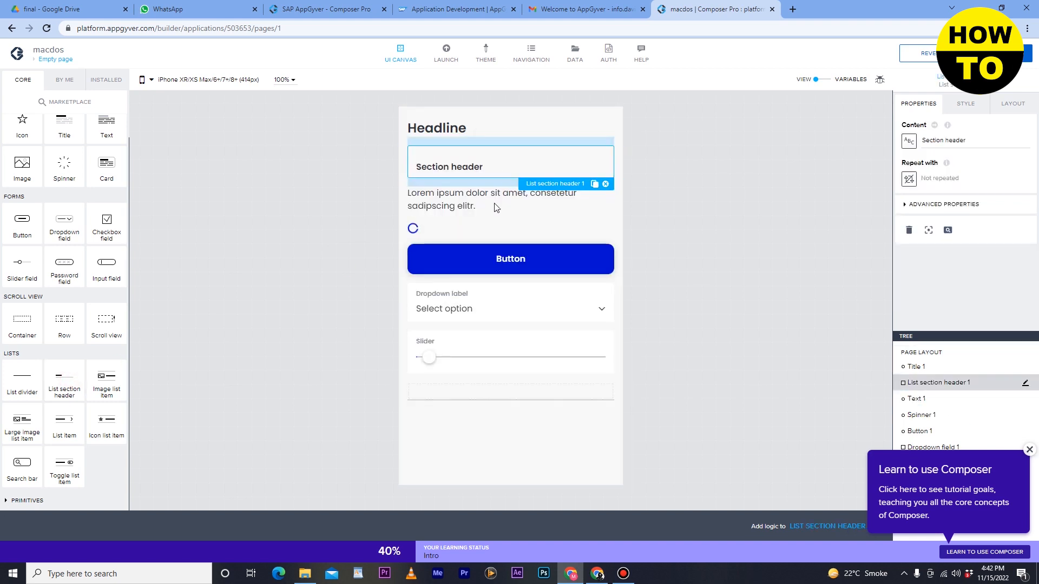
{"action": "left_click", "coordinate": [533, 206]}
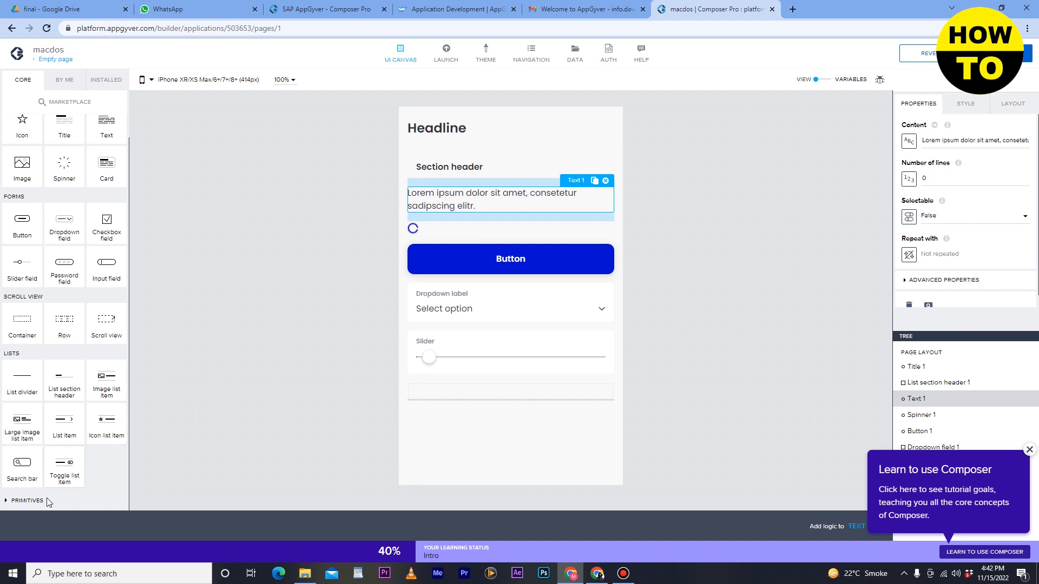
Add a toggle list item below the list divider.
{"action": "left_click_drag", "start_coordinate": [67, 467], "coordinate": [473, 439]}
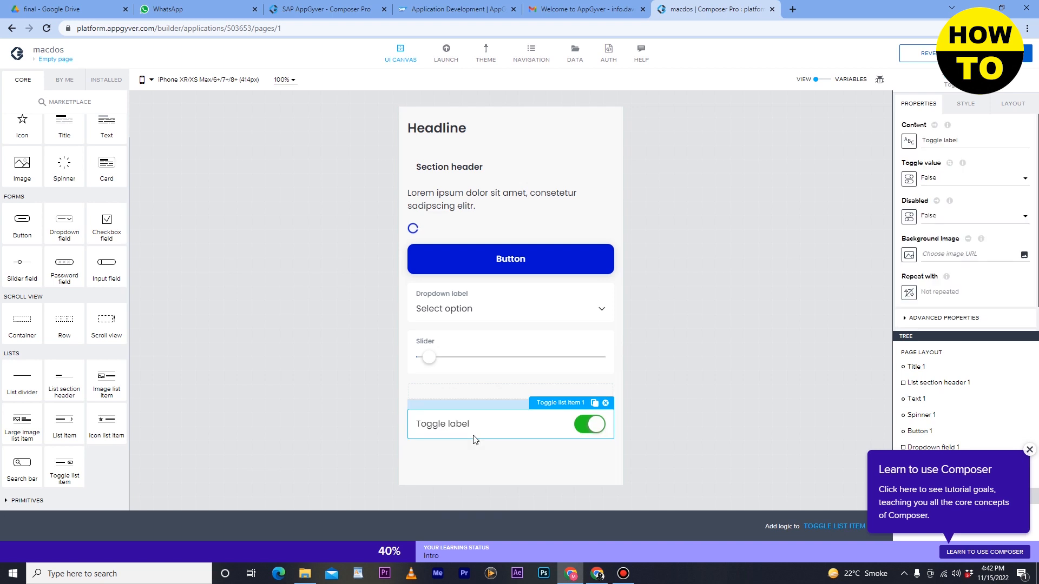
{"action": "left_click", "coordinate": [582, 428]}
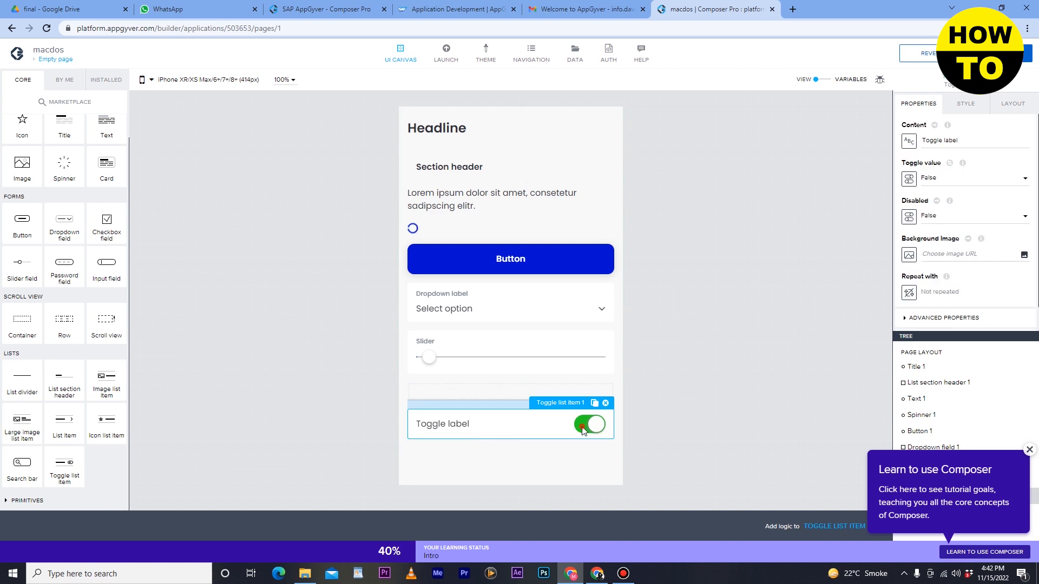
{"action": "left_click", "coordinate": [515, 448]}
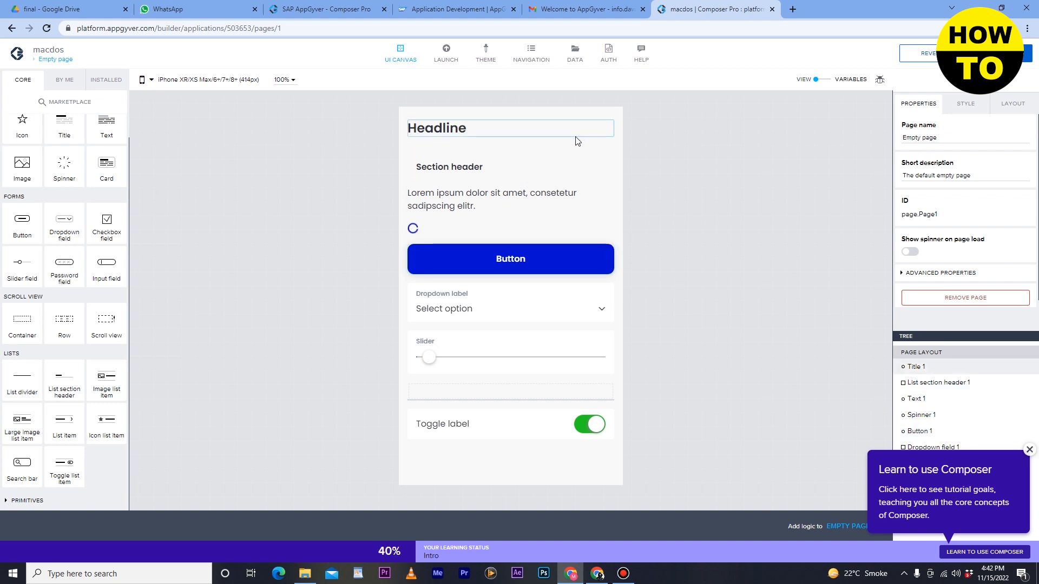
Change the button's style class to Secondary Button.
{"action": "left_click", "coordinate": [557, 264]}
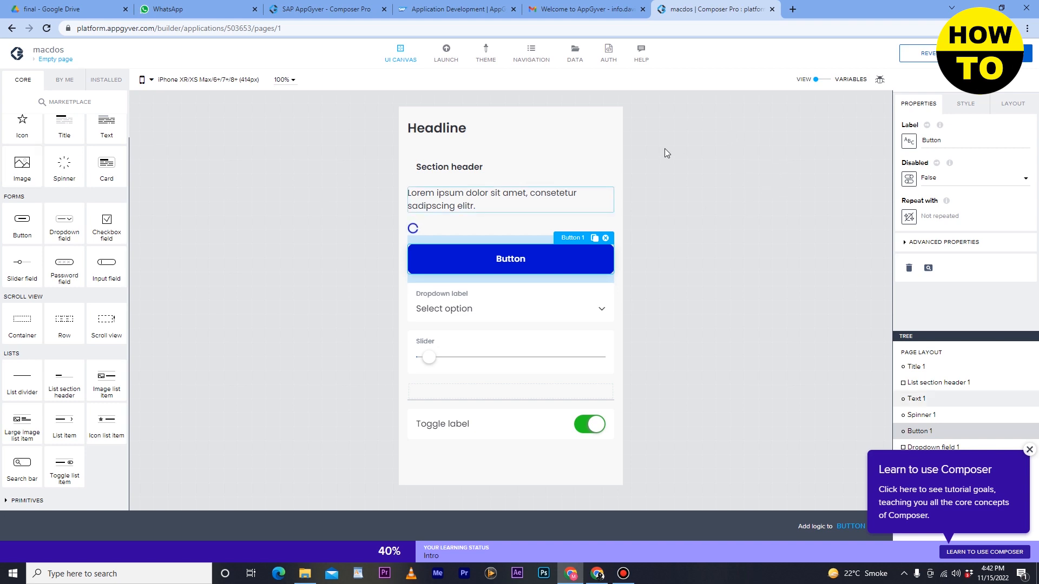
{"action": "left_click", "coordinate": [976, 107]}
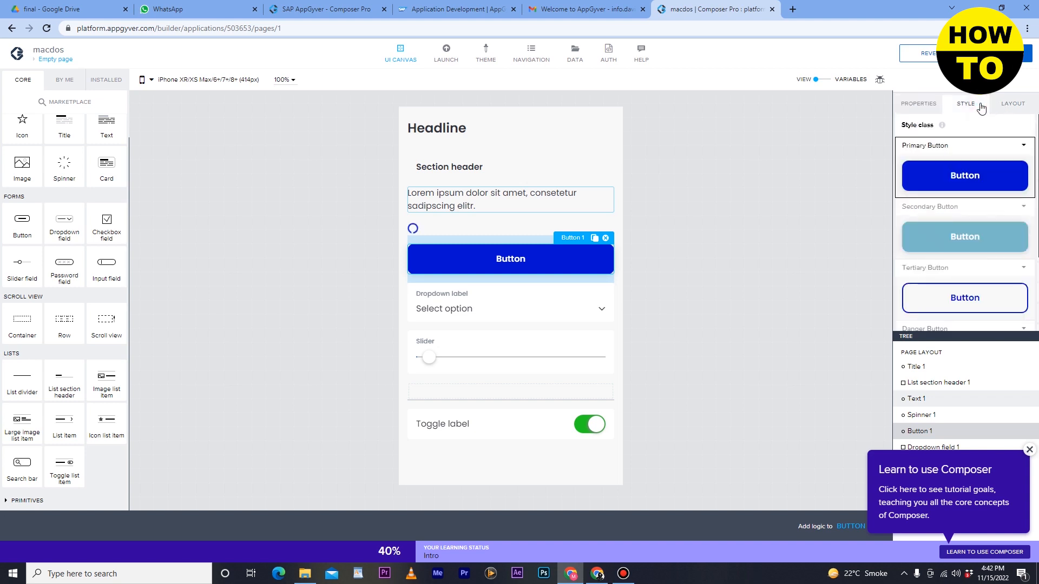
{"action": "left_click", "coordinate": [985, 236]}
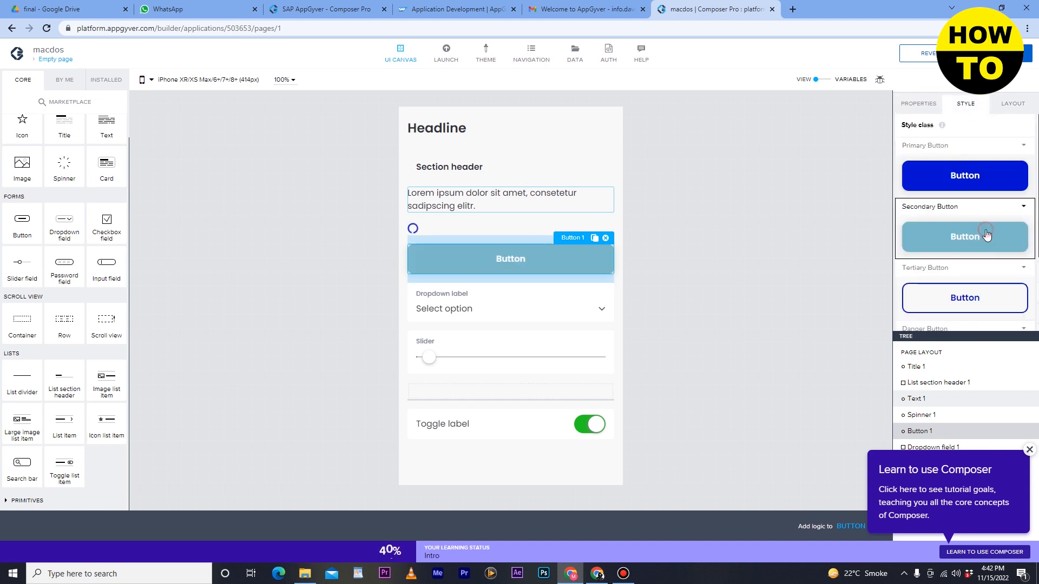
Examine the button's layout, properties and style settings, the page's variables view, and the library of self-made components.
{"action": "left_click", "coordinate": [1008, 105]}
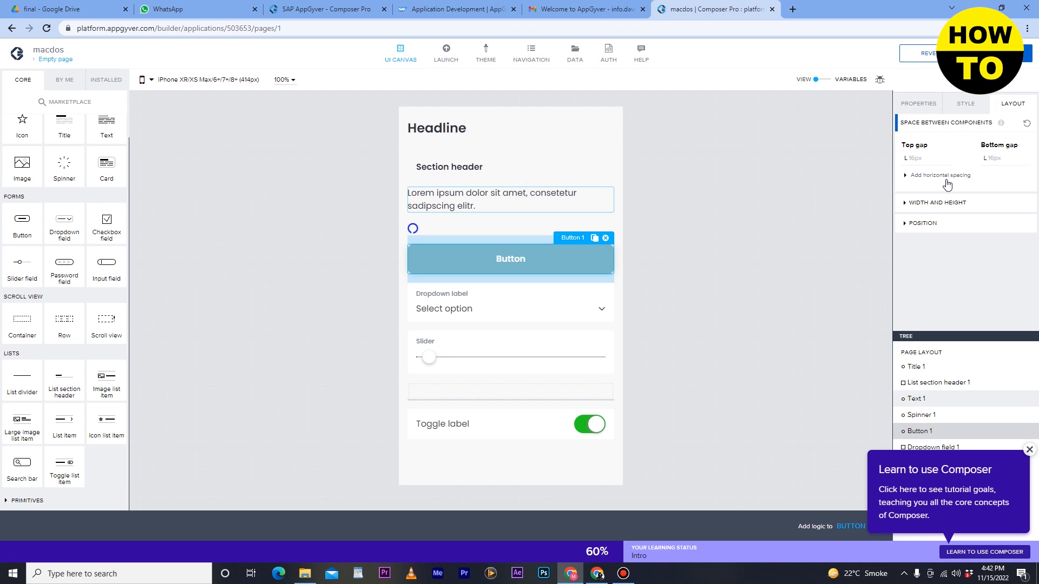
{"action": "left_click", "coordinate": [919, 104]}
{"action": "left_click", "coordinate": [969, 107]}
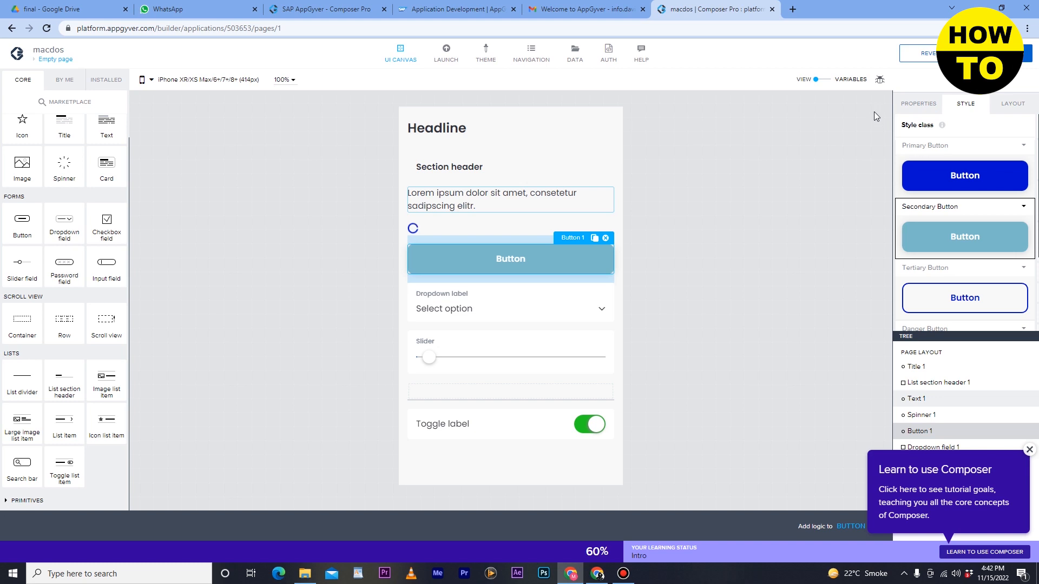
{"action": "left_click", "coordinate": [825, 82]}
{"action": "left_click", "coordinate": [822, 81]}
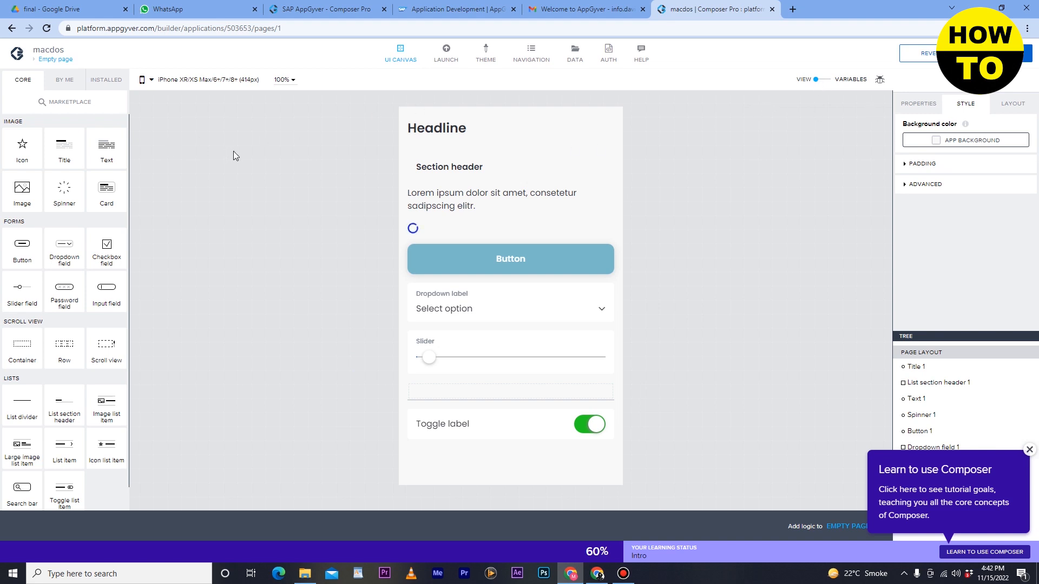
{"action": "left_click", "coordinate": [64, 83]}
{"action": "left_click", "coordinate": [24, 82]}
{"action": "left_click", "coordinate": [71, 85]}
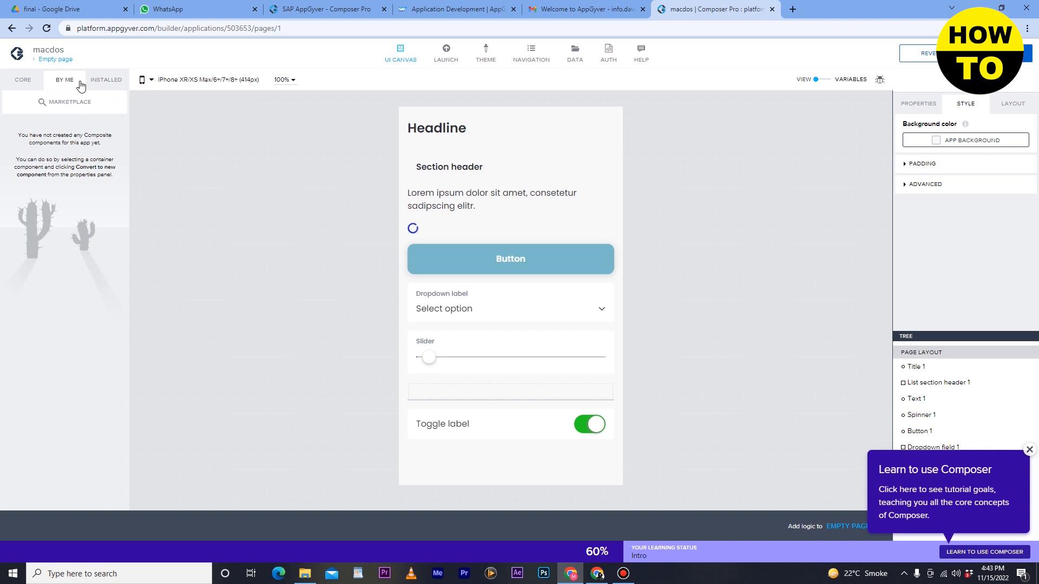
Add a card from the installed components between the section header and the lorem ipsum text.
{"action": "left_click", "coordinate": [34, 85]}
{"action": "left_click", "coordinate": [65, 81]}
{"action": "left_click", "coordinate": [102, 84]}
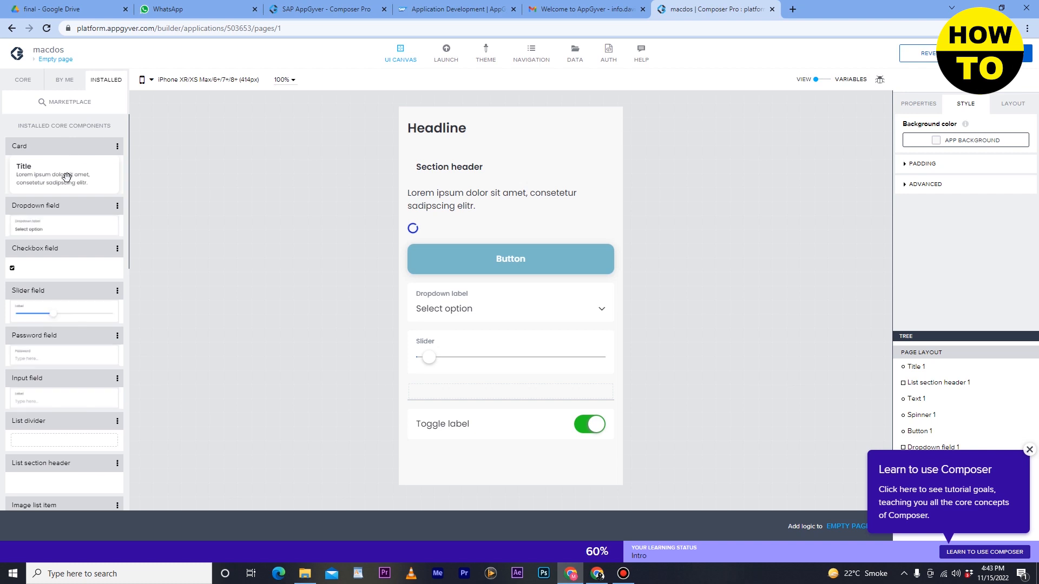
{"action": "left_click_drag", "start_coordinate": [66, 177], "coordinate": [553, 175]}
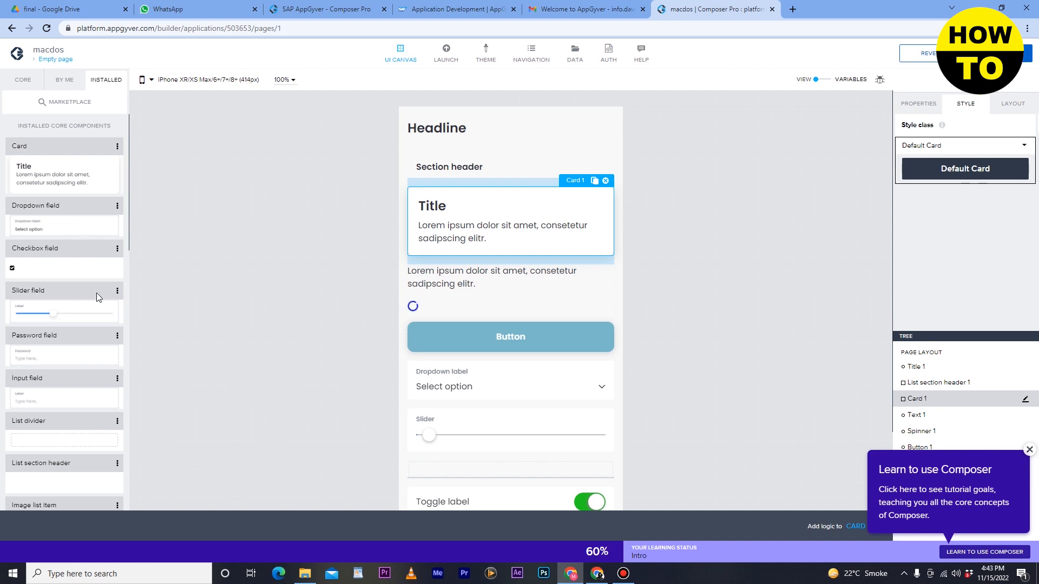
Add a search bar from the installed components directly below the card.
{"action": "scroll", "coordinate": [97, 333], "scroll_direction": "down", "scroll_amount": 2}
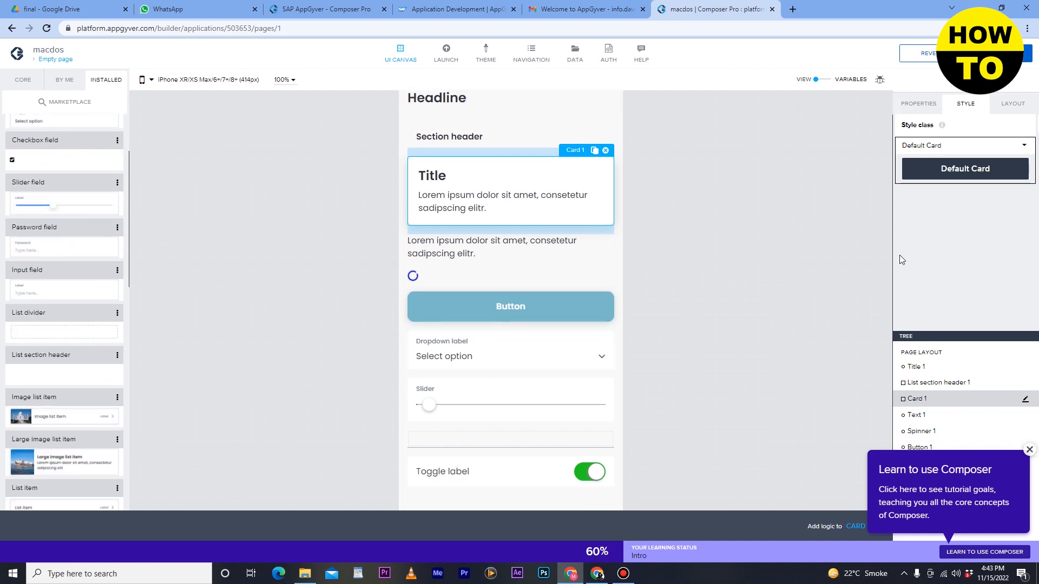
{"action": "scroll", "coordinate": [641, 204], "scroll_direction": "down", "scroll_amount": 1}
{"action": "scroll", "coordinate": [661, 216], "scroll_direction": "up", "scroll_amount": 1}
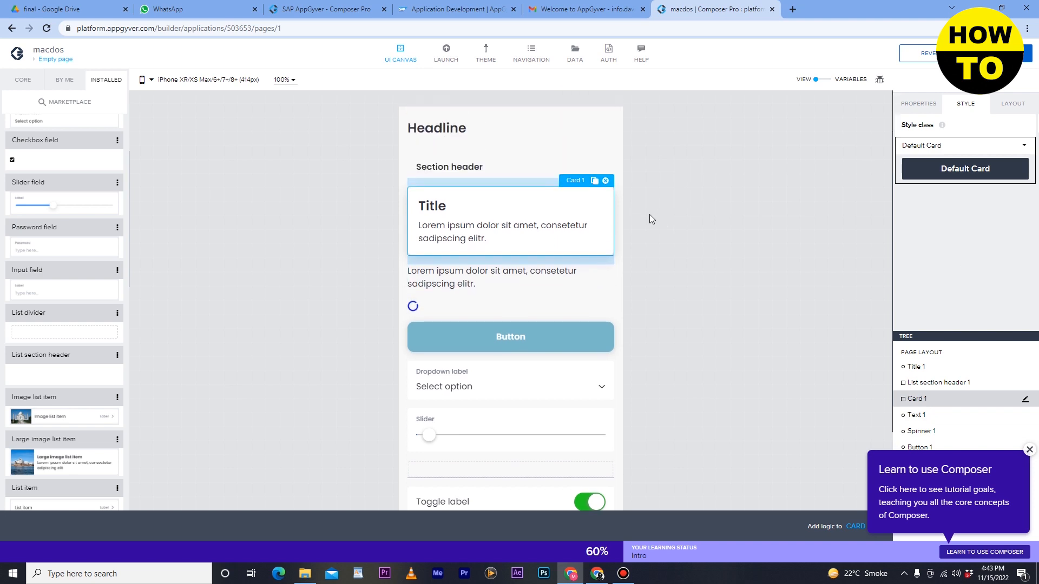
{"action": "scroll", "coordinate": [62, 307], "scroll_direction": "down", "scroll_amount": 4}
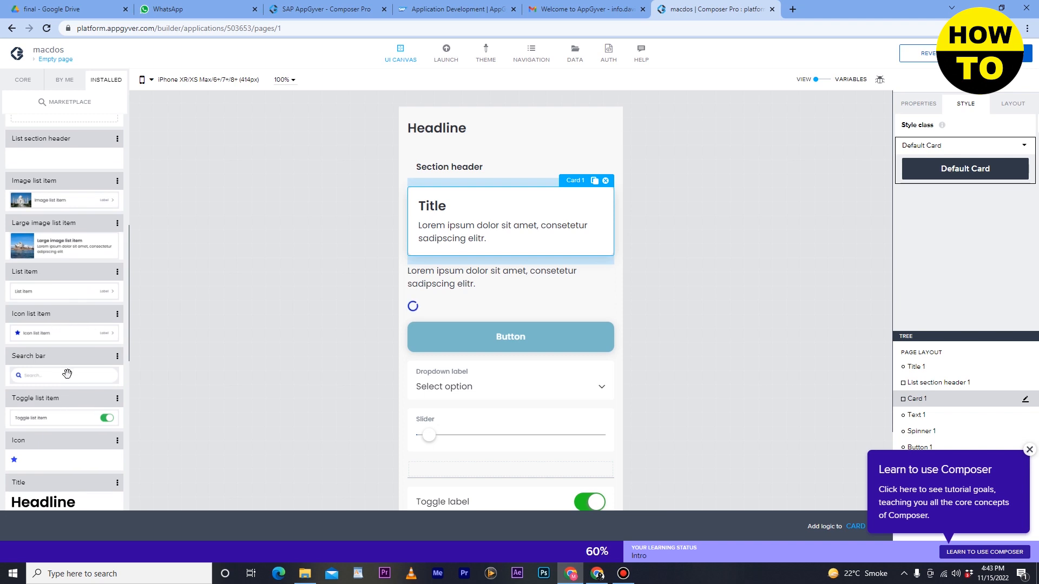
{"action": "left_click_drag", "start_coordinate": [64, 365], "coordinate": [506, 279]}
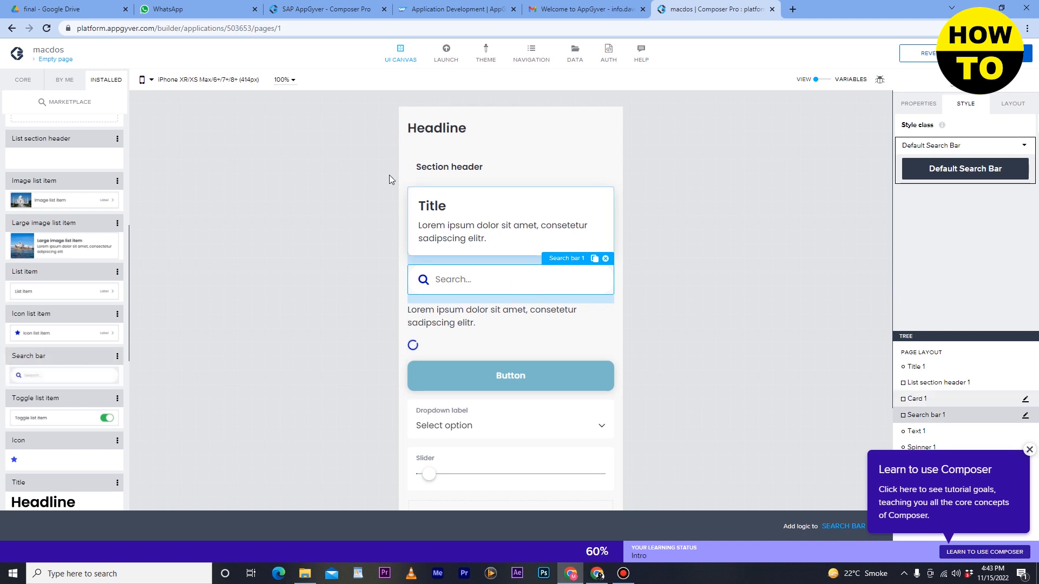
Examine the remaining installed components, the self-made component library and the available canvas zoom levels, ending on the core components.
{"action": "scroll", "coordinate": [64, 351], "scroll_direction": "down", "scroll_amount": 2}
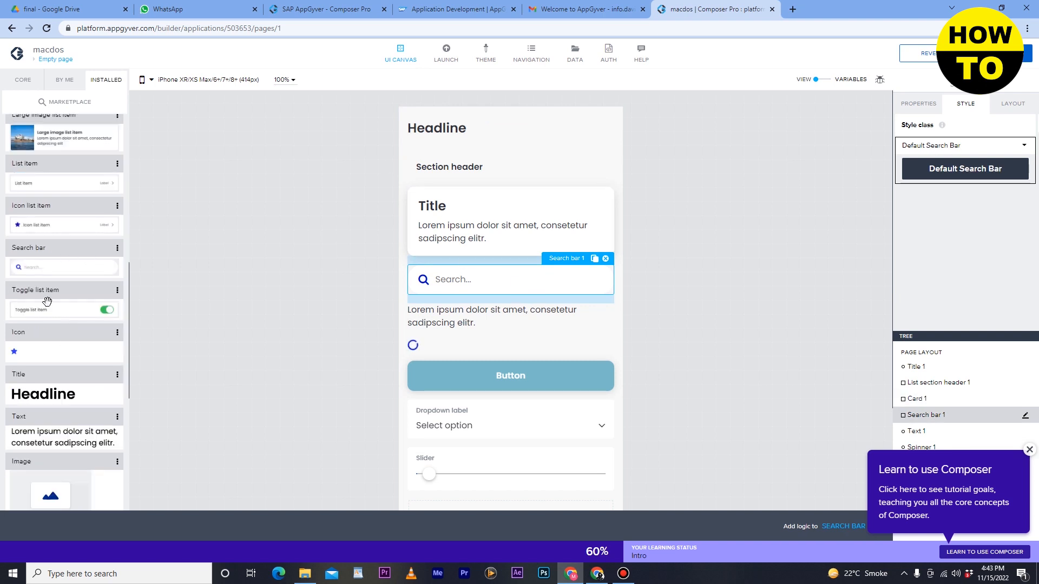
{"action": "scroll", "coordinate": [76, 386], "scroll_direction": "down", "scroll_amount": 2}
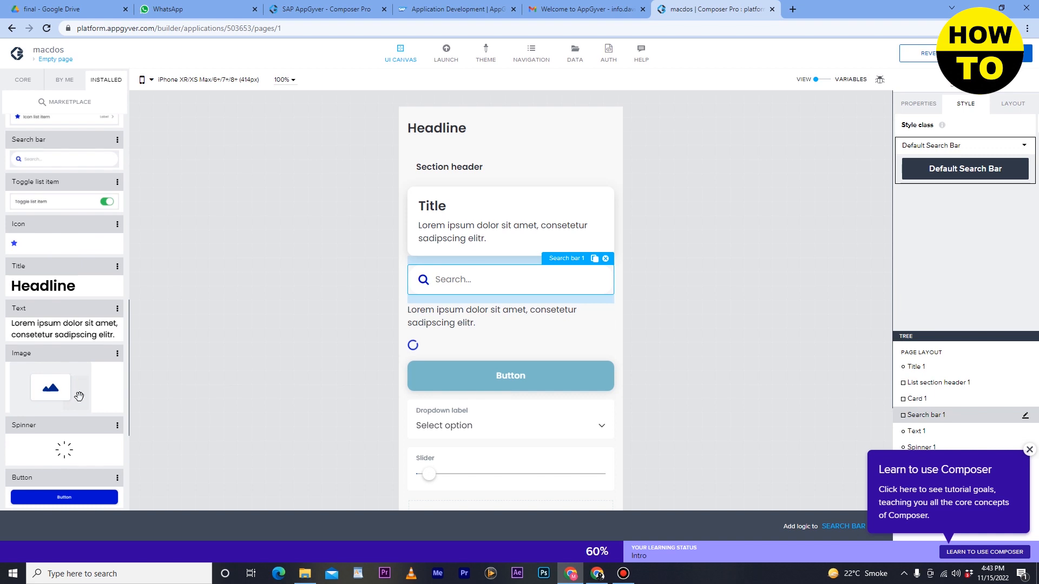
{"action": "scroll", "coordinate": [75, 389], "scroll_direction": "down", "scroll_amount": 3}
{"action": "scroll", "coordinate": [73, 383], "scroll_direction": "down", "scroll_amount": 1}
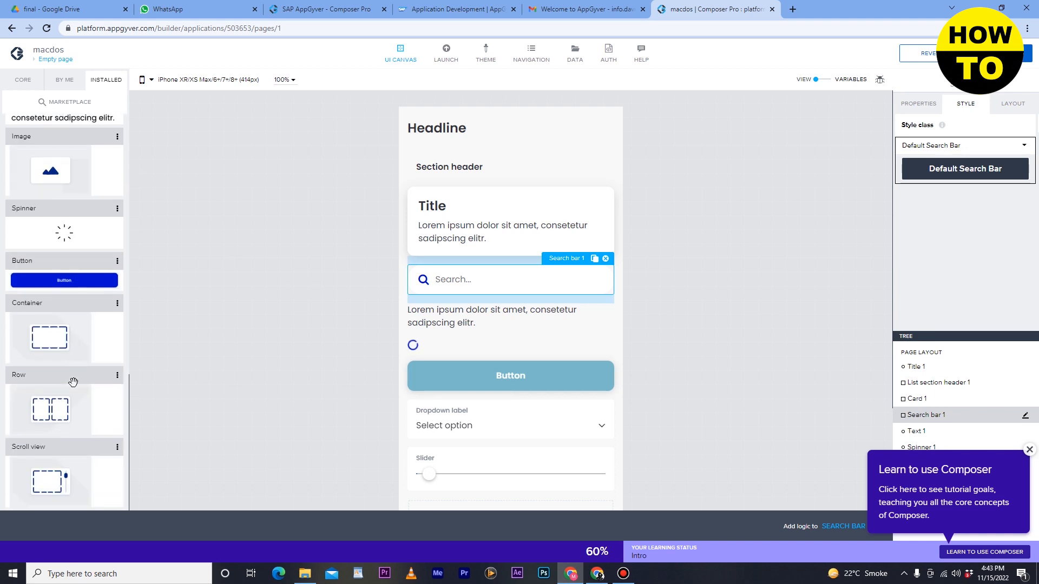
{"action": "scroll", "coordinate": [73, 383], "scroll_direction": "down", "scroll_amount": 5}
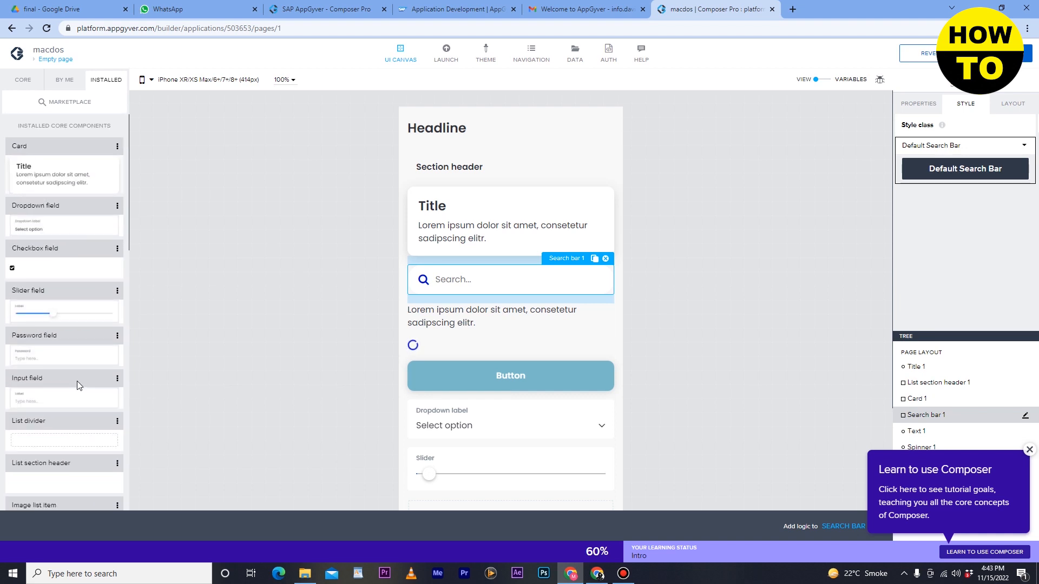
{"action": "left_click", "coordinate": [68, 79]}
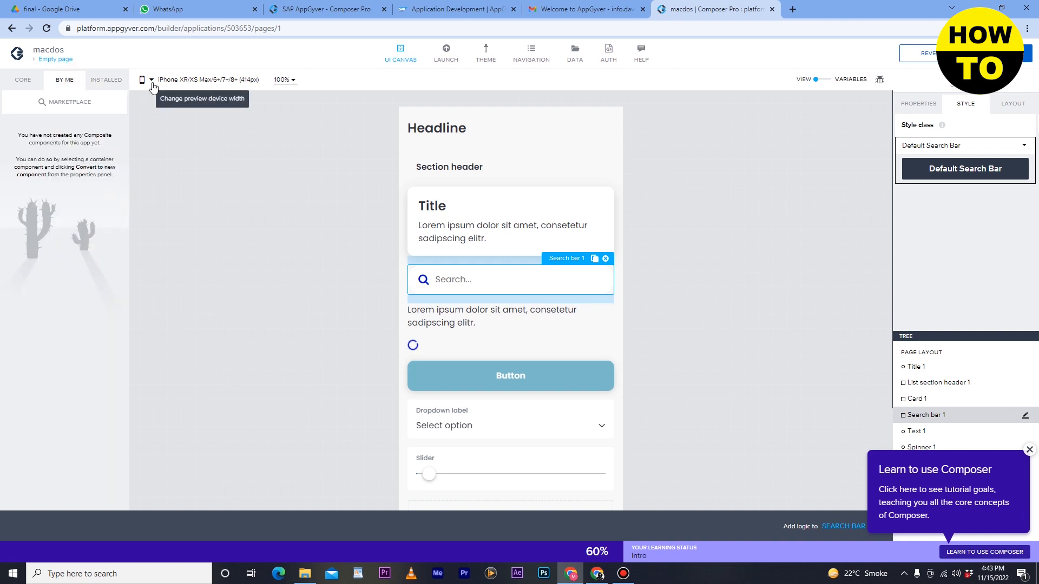
{"action": "left_click", "coordinate": [278, 81]}
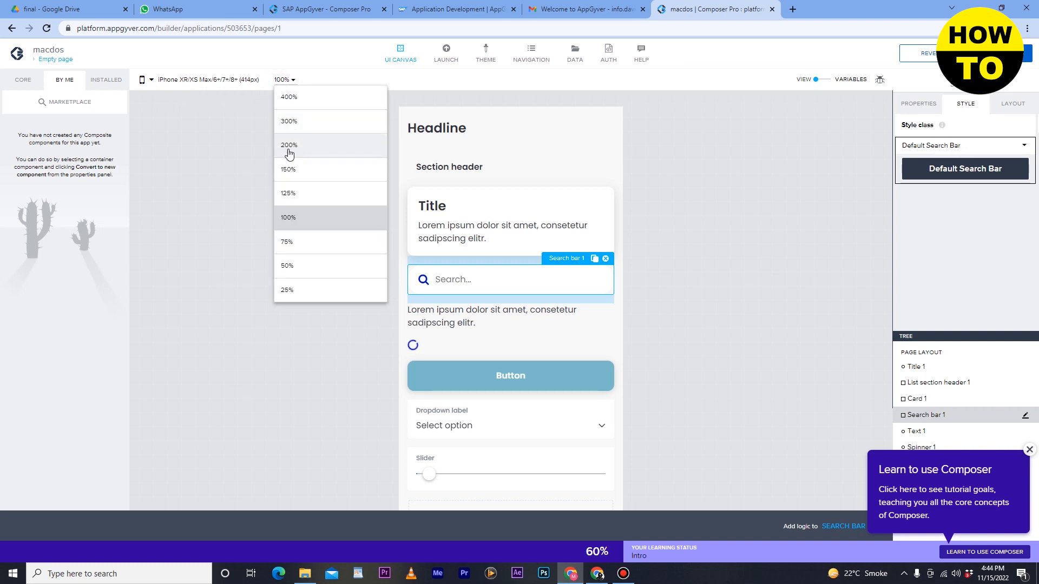
{"action": "left_click", "coordinate": [32, 81]}
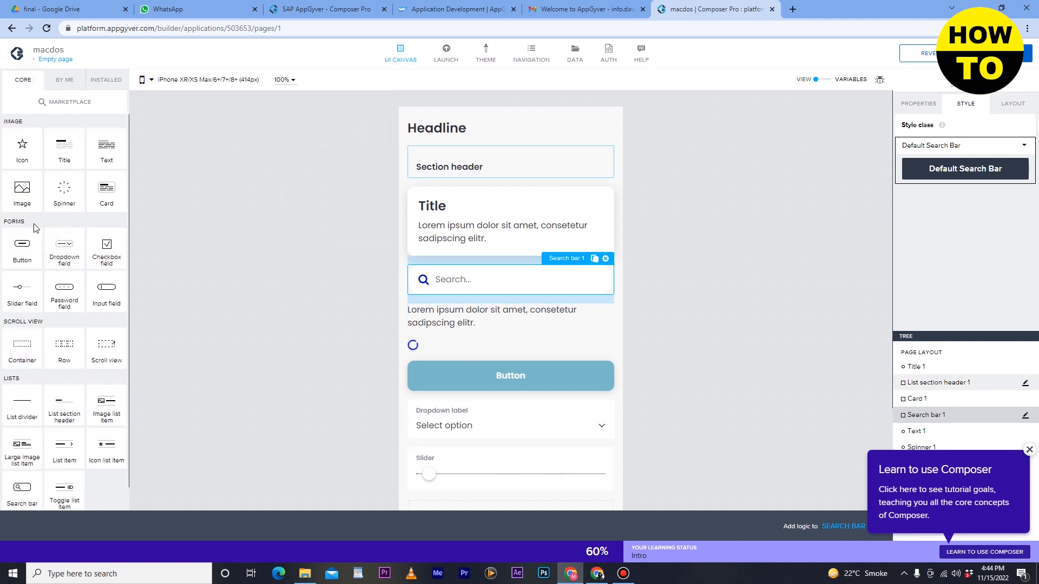
Open the theme's color palettes and inspect the Primary content color on the Primary background.
{"action": "left_click", "coordinate": [486, 56]}
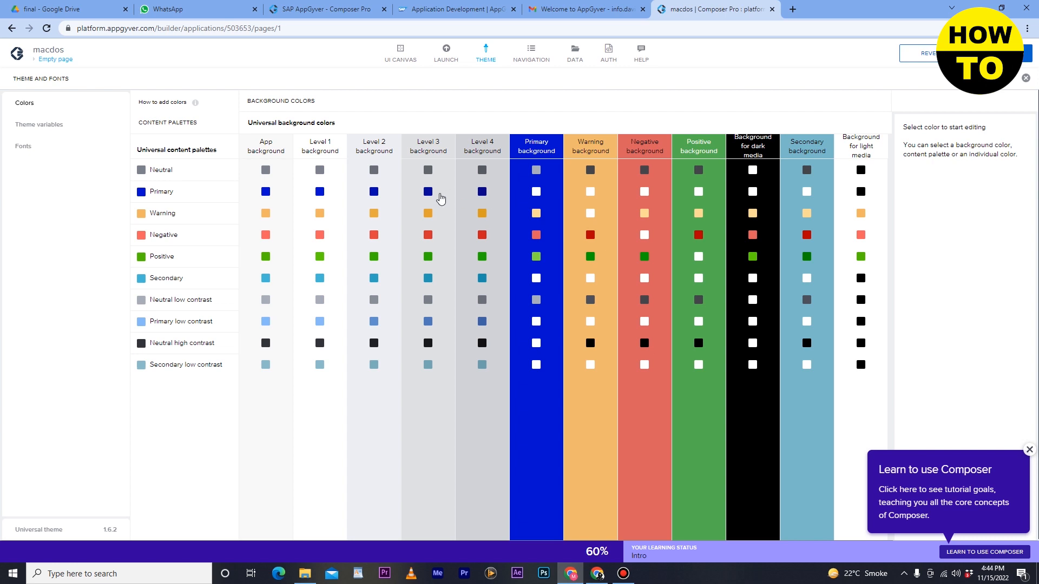
{"action": "left_click", "coordinate": [536, 192]}
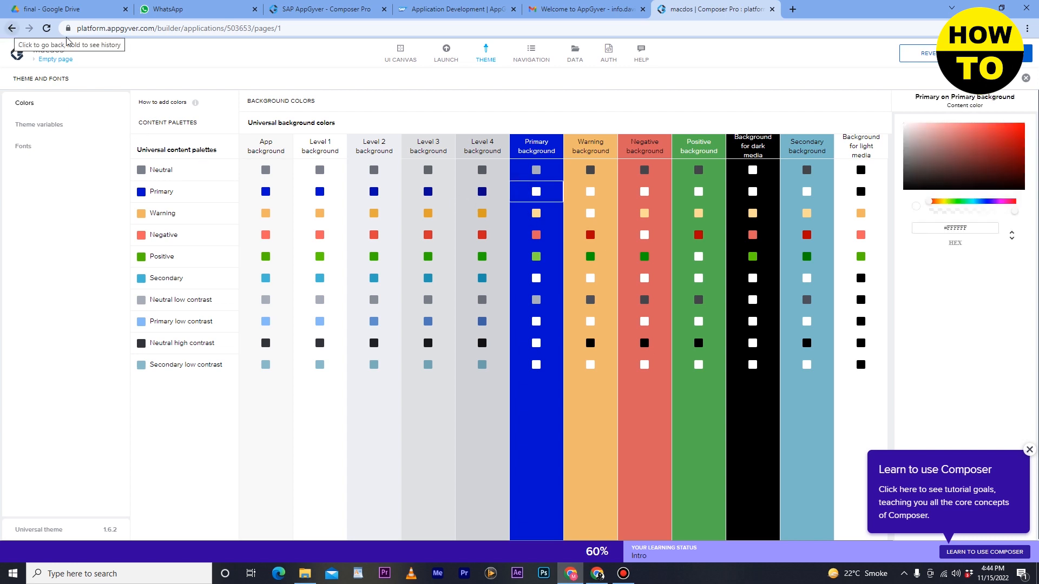
Add two items to the app's built-in navigation menu and select the last one to show its properties.
{"action": "left_click", "coordinate": [535, 64]}
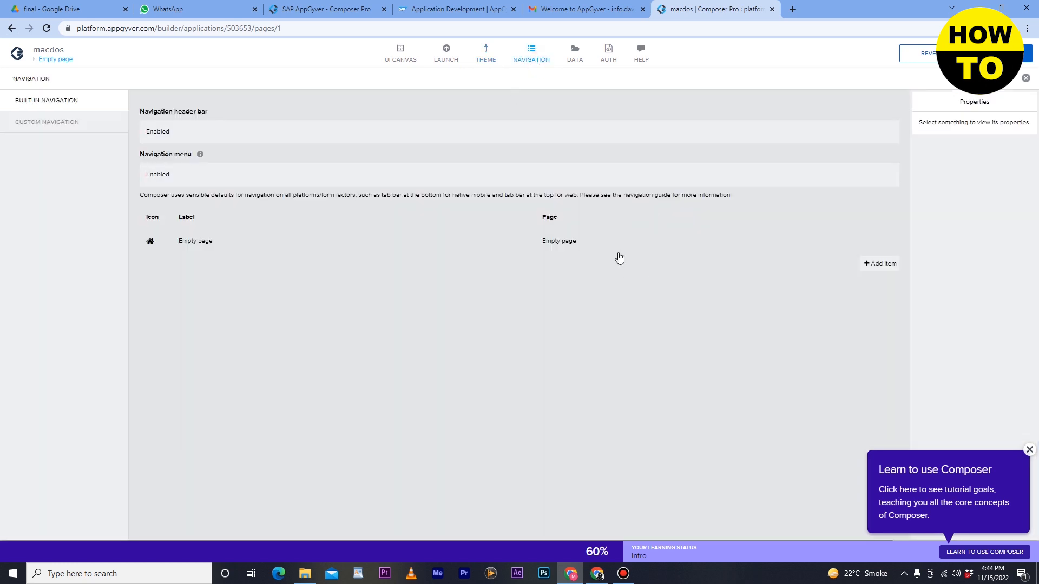
{"action": "left_click", "coordinate": [886, 265]}
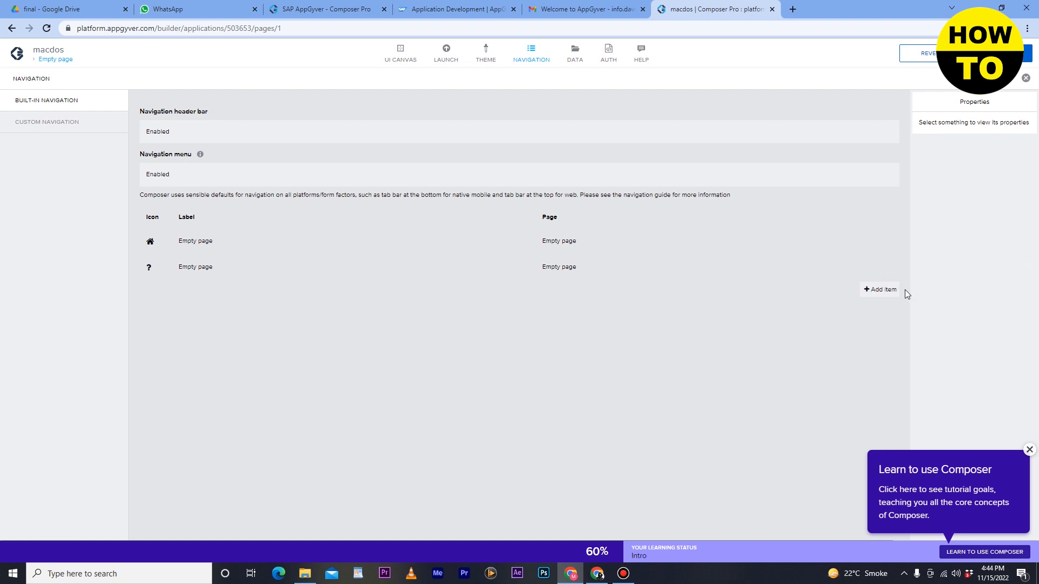
{"action": "left_click", "coordinate": [890, 290]}
{"action": "left_click", "coordinate": [227, 298]}
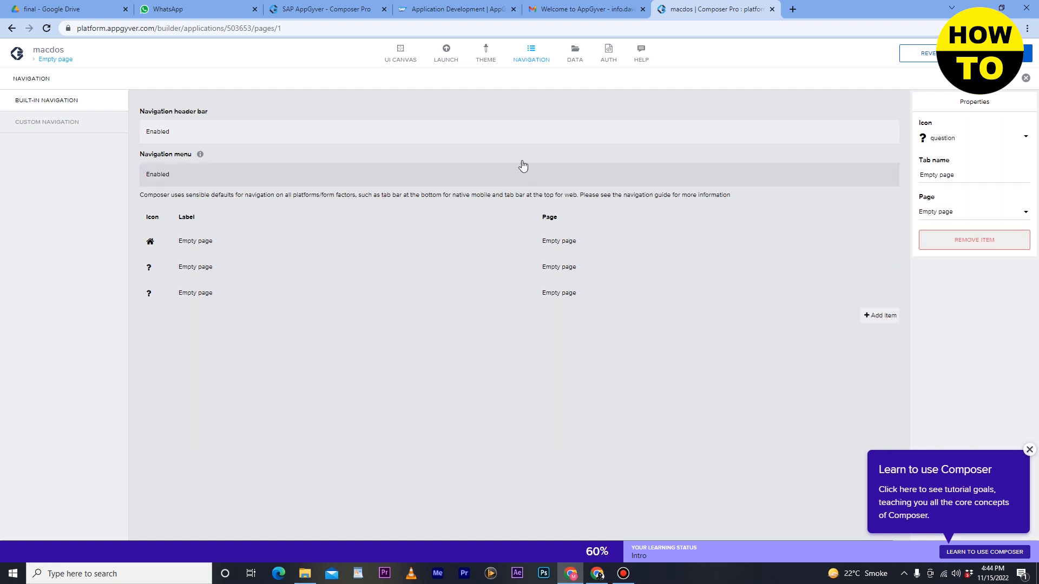
Open the data configurator, dismiss its welcome message and review the types of data resource that can be added.
{"action": "left_click", "coordinate": [575, 65]}
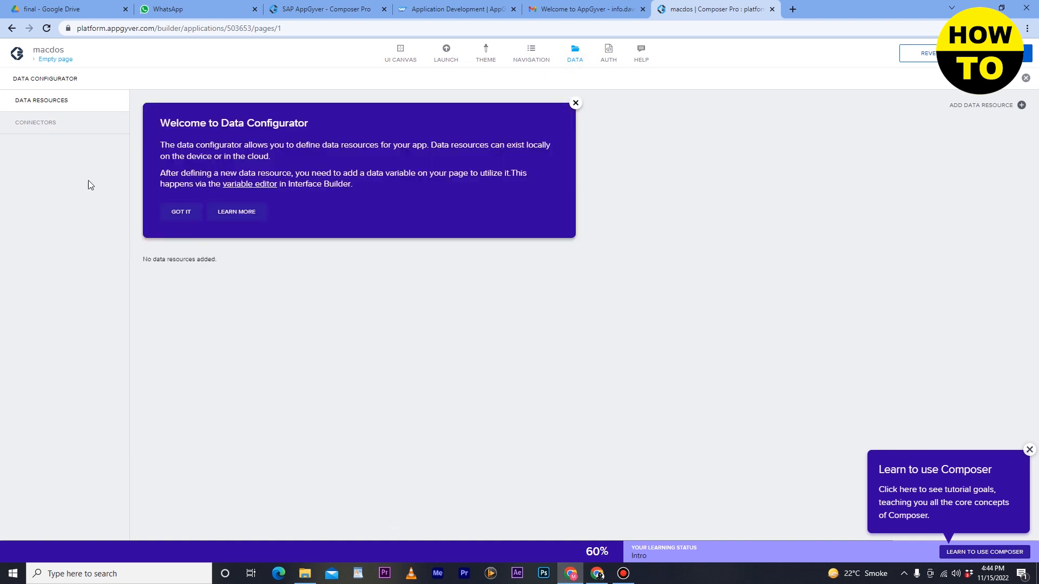
{"action": "left_click", "coordinate": [182, 211]}
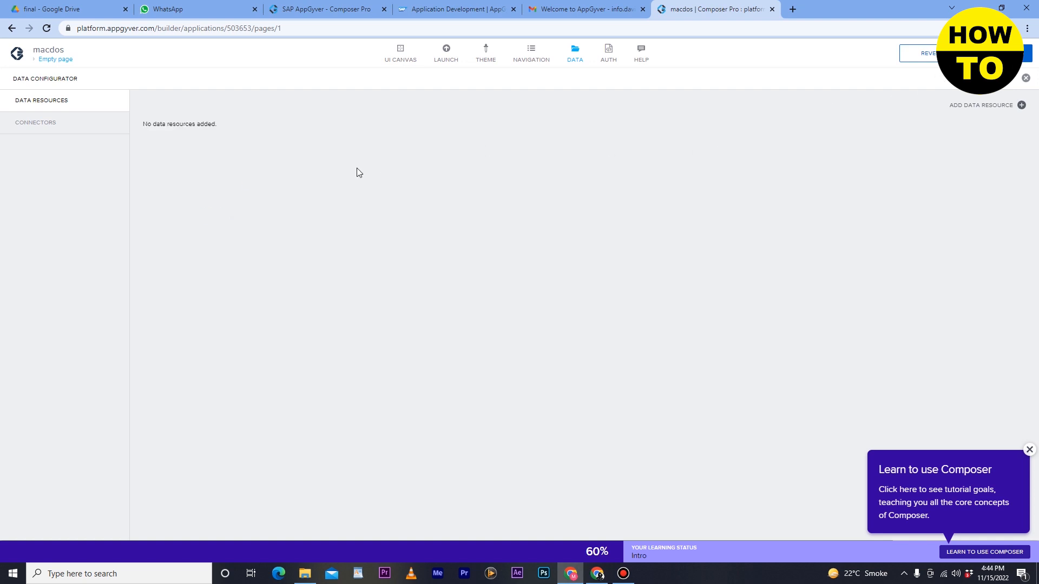
{"action": "left_click", "coordinate": [1021, 105]}
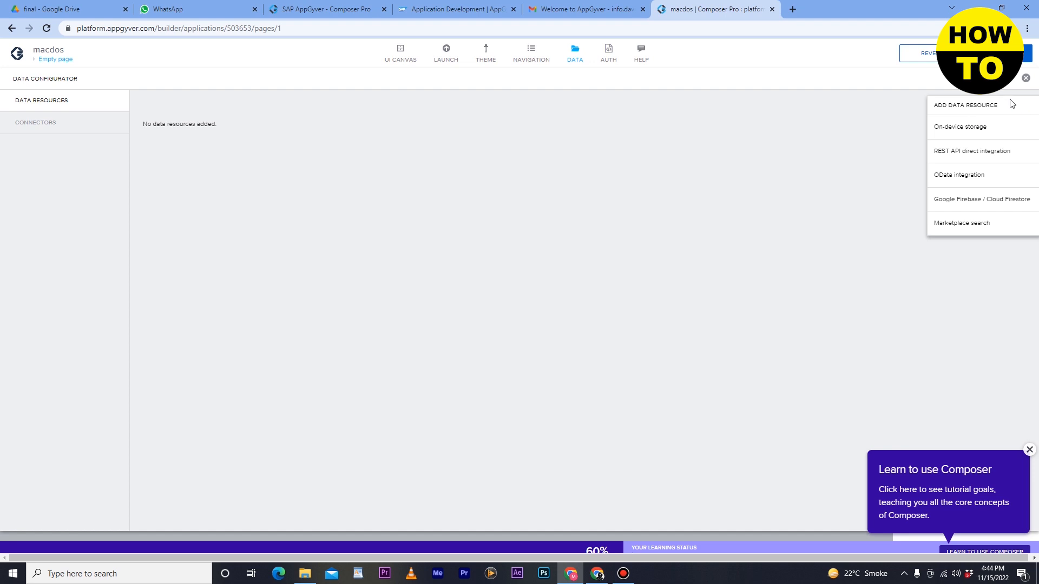
{"action": "left_click", "coordinate": [988, 112]}
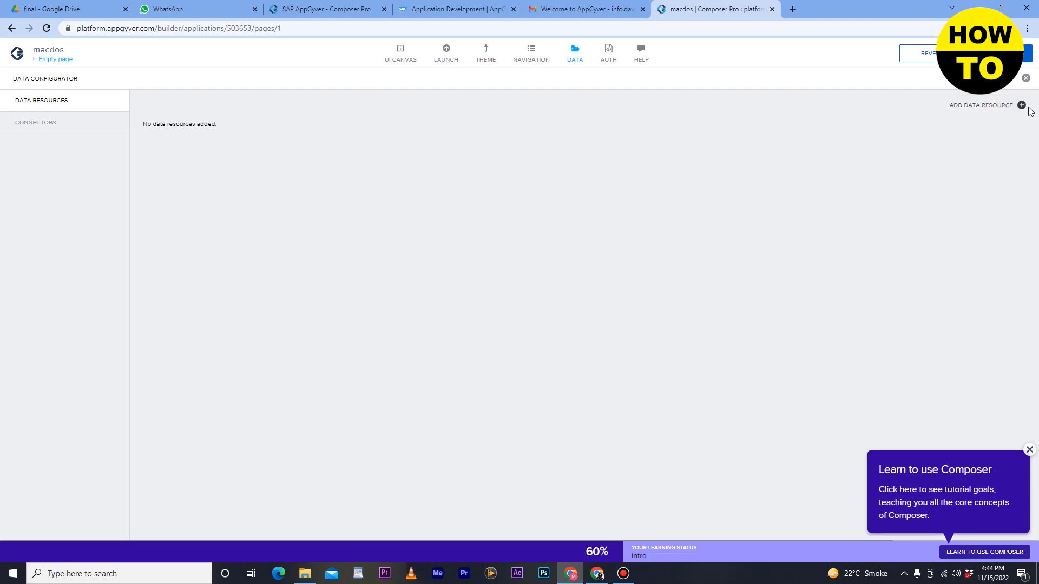
{"action": "left_click", "coordinate": [1024, 106]}
{"action": "left_click", "coordinate": [975, 108]}
{"action": "left_click", "coordinate": [974, 110]}
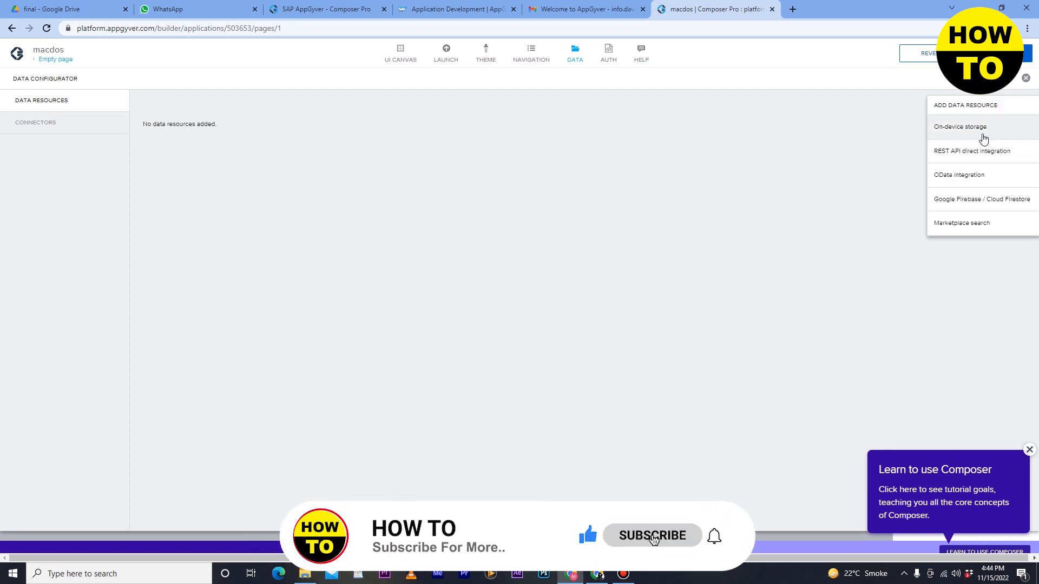
Examine the configuration form for an on-device storage data resource and close it without saving.
{"action": "left_click", "coordinate": [966, 132]}
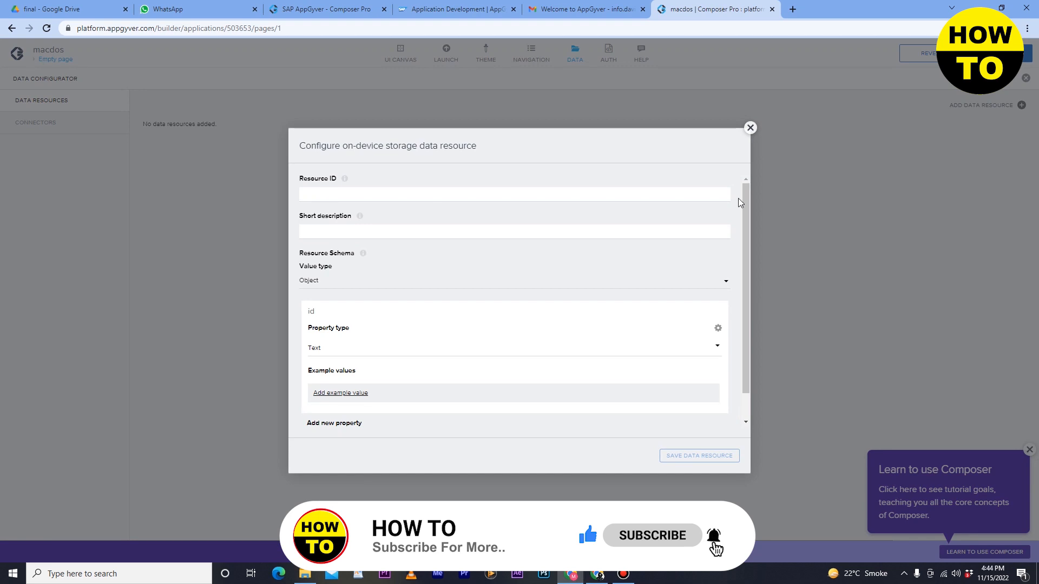
{"action": "left_click", "coordinate": [520, 193]}
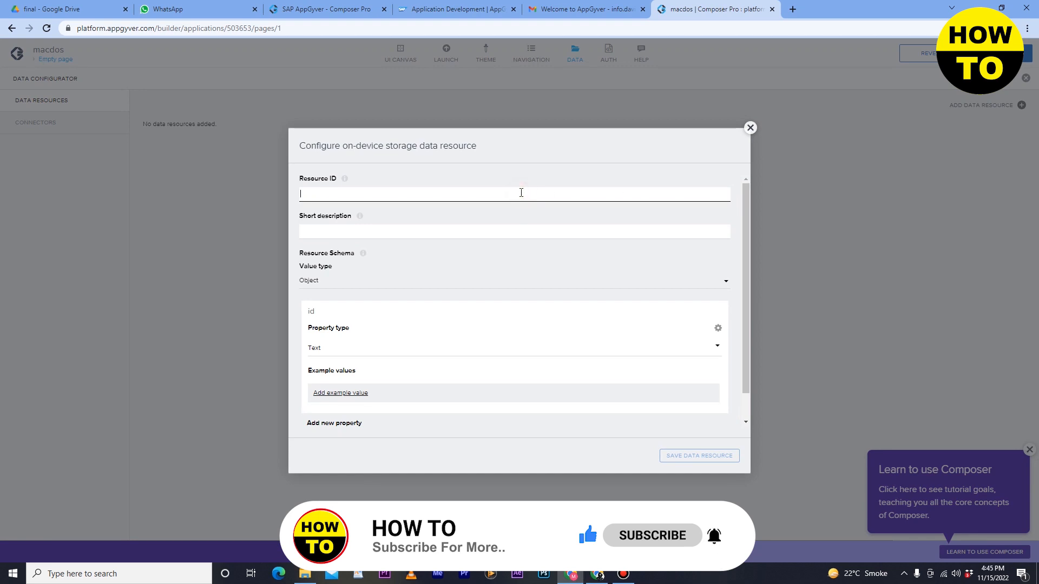
{"action": "left_click", "coordinate": [433, 228]}
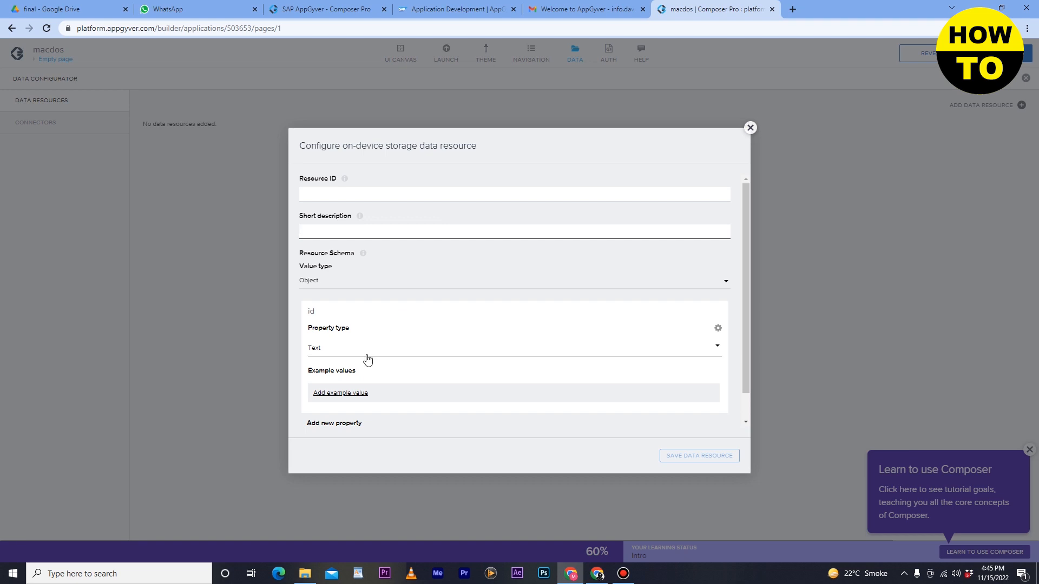
{"action": "scroll", "coordinate": [368, 360], "scroll_direction": "down", "scroll_amount": 1}
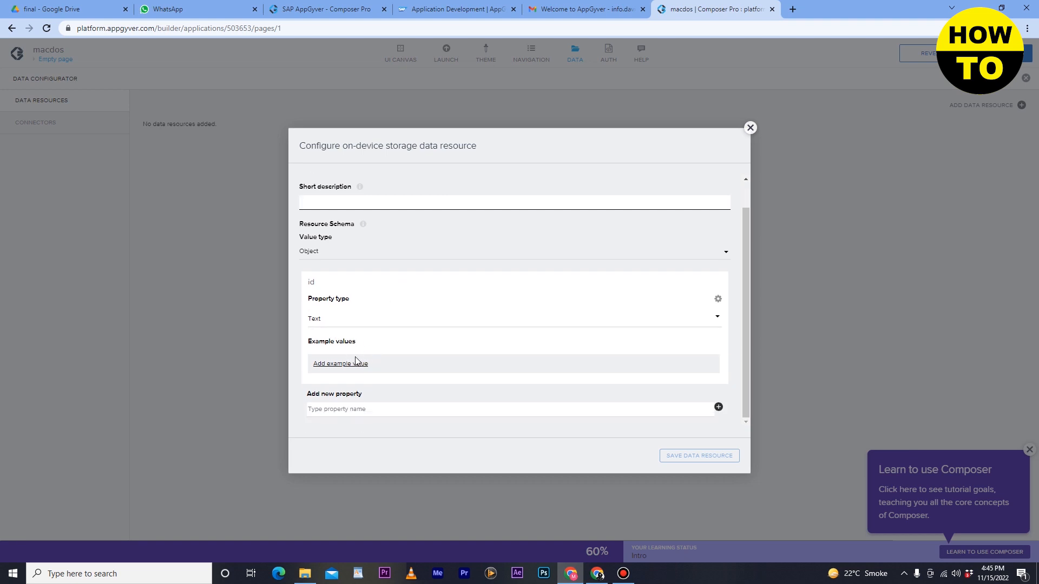
{"action": "left_click", "coordinate": [748, 129]}
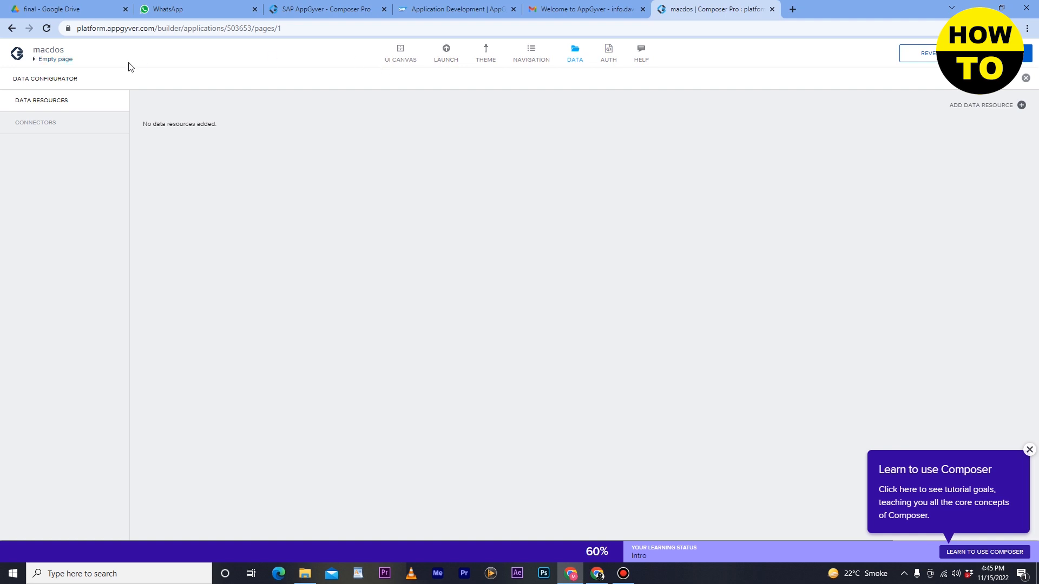
Return to the UI canvas and review the finished page layout, the self-made component library and the core components.
{"action": "left_click", "coordinate": [397, 59]}
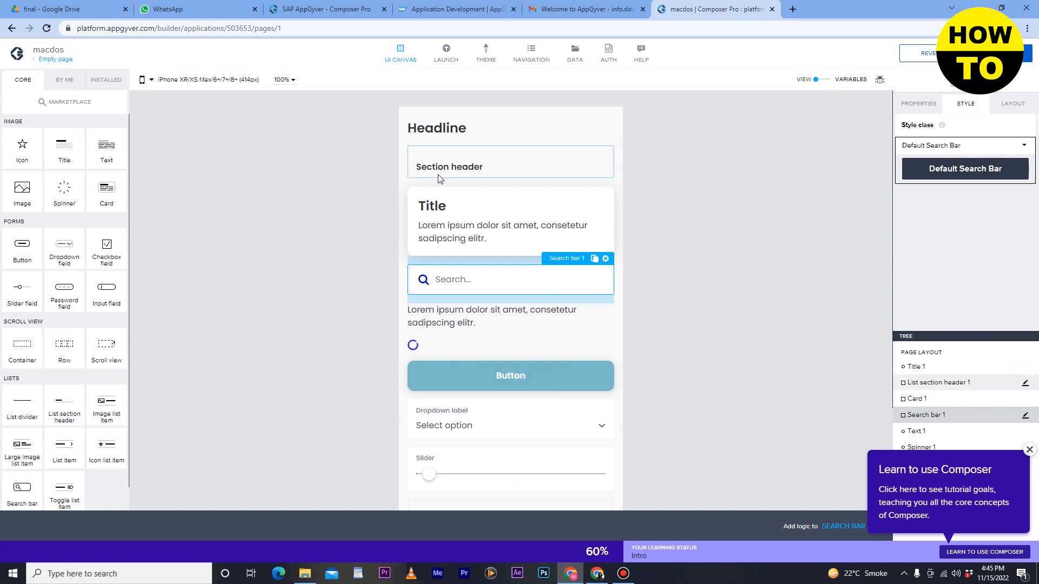
{"action": "scroll", "coordinate": [379, 208], "scroll_direction": "down", "scroll_amount": 2}
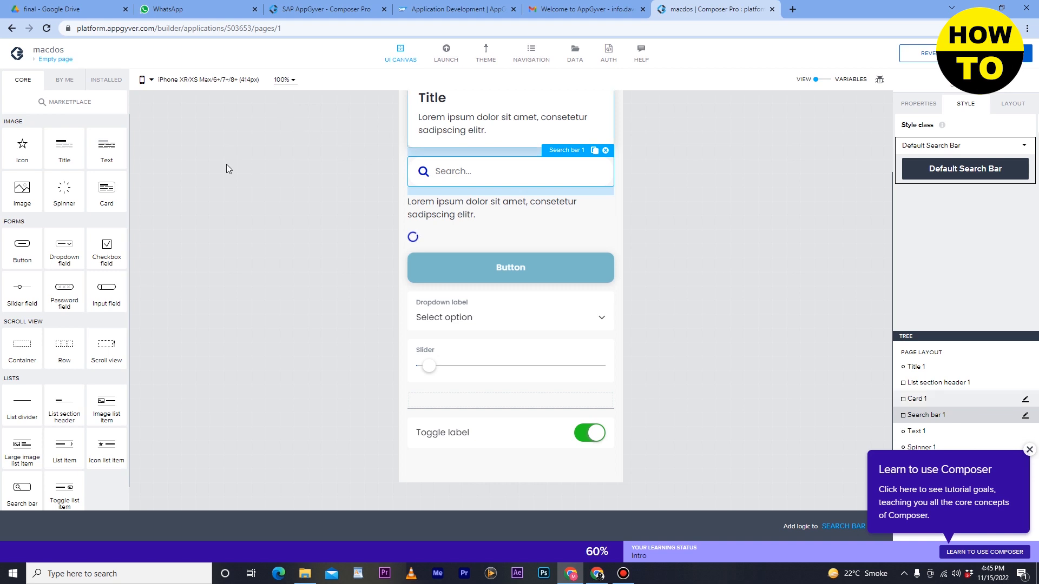
{"action": "left_click", "coordinate": [65, 81]}
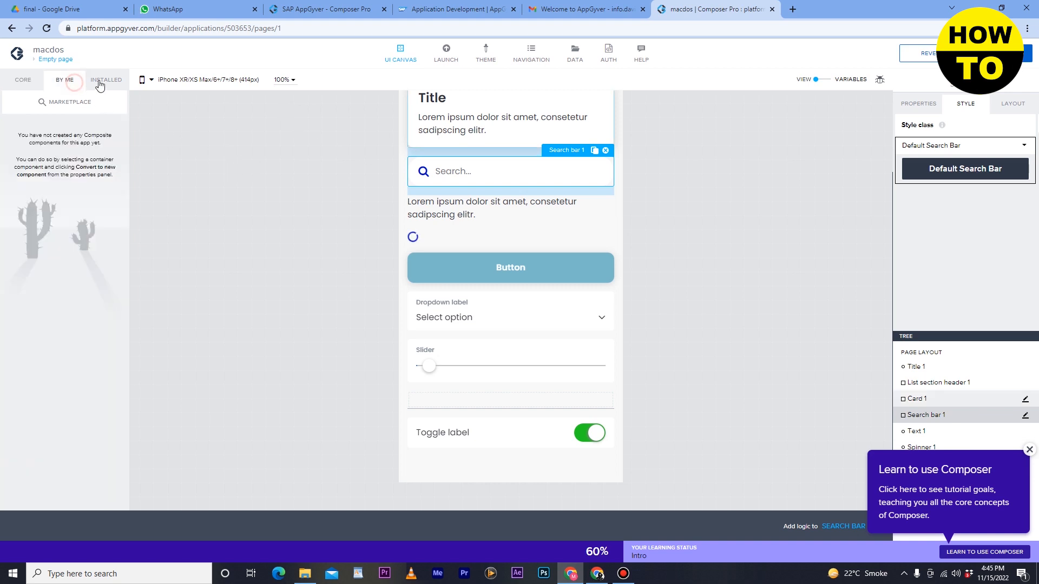
{"action": "left_click", "coordinate": [29, 82]}
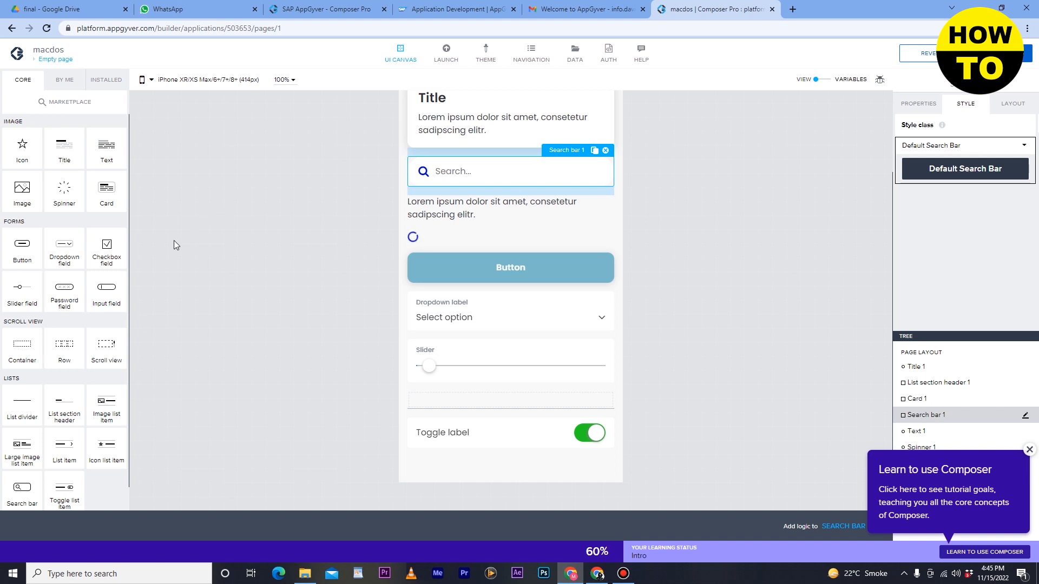
{"action": "scroll", "coordinate": [89, 382], "scroll_direction": "down", "scroll_amount": 1}
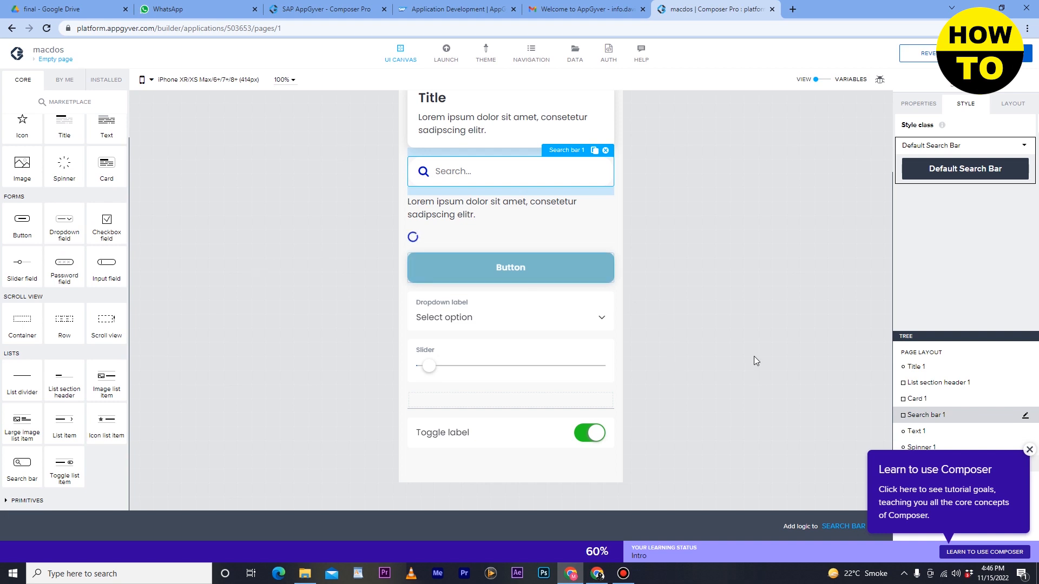
{"action": "scroll", "coordinate": [754, 356], "scroll_direction": "up", "scroll_amount": 2}
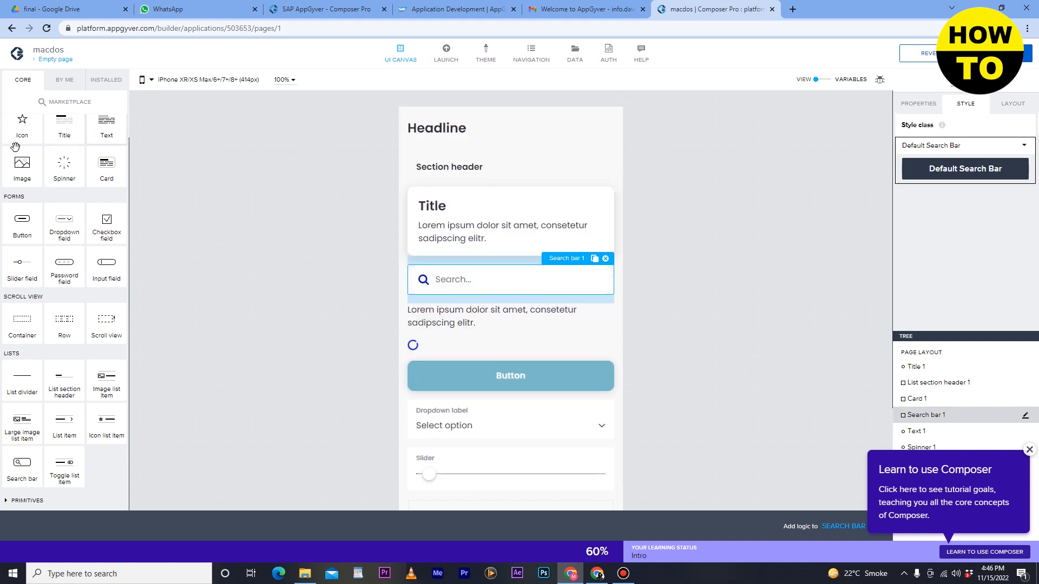